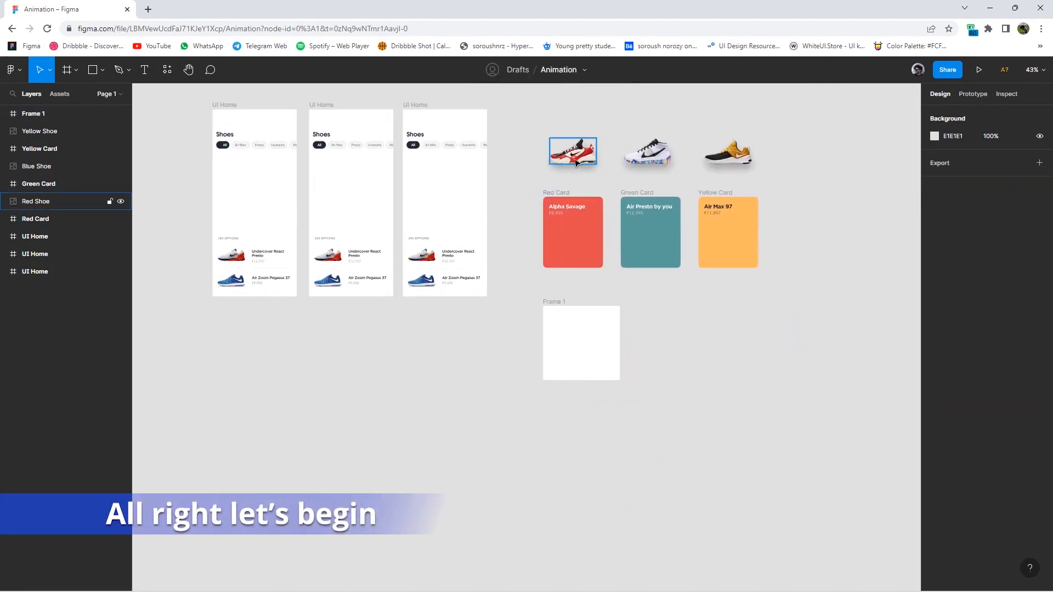
Move the red shoe image into the Red Card below the price and nudge it vertically to Y 95.
drag(575, 162, 601, 280)
scroll(570, 230, up, 6)
key(Down)
key(Down)
key(Down)
key(Down)
key(Down)
key(Down)
key(Down)
key(Down)
key(Down)
key(Up)
key(Up)
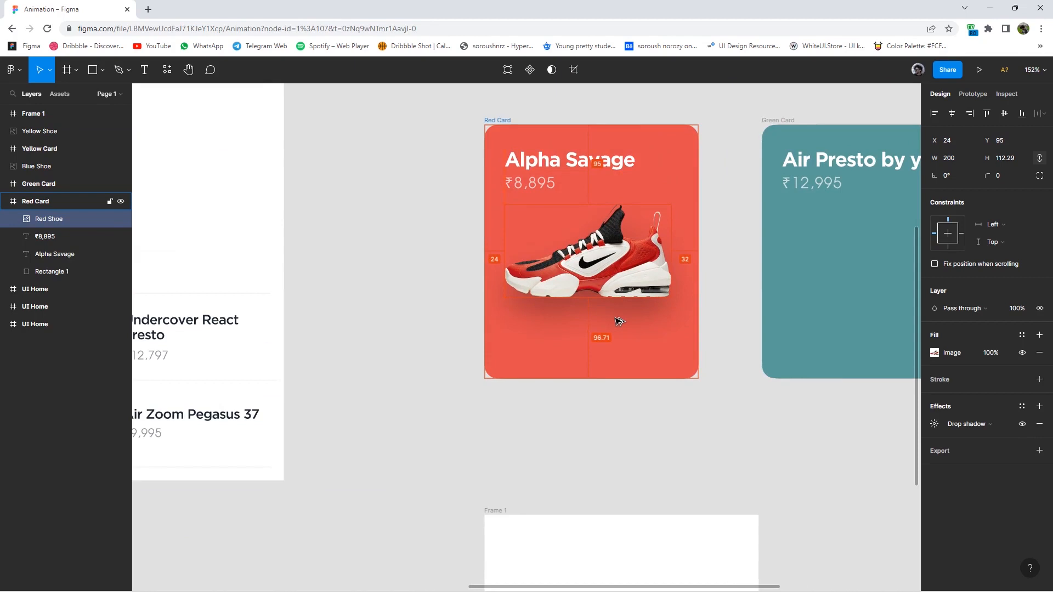
Centre the red shoe horizontally in the Red Card by nudging it to X 28.
key(Right)
key(Right)
key(Right)
key(Left)
key(Right)
key(Right)
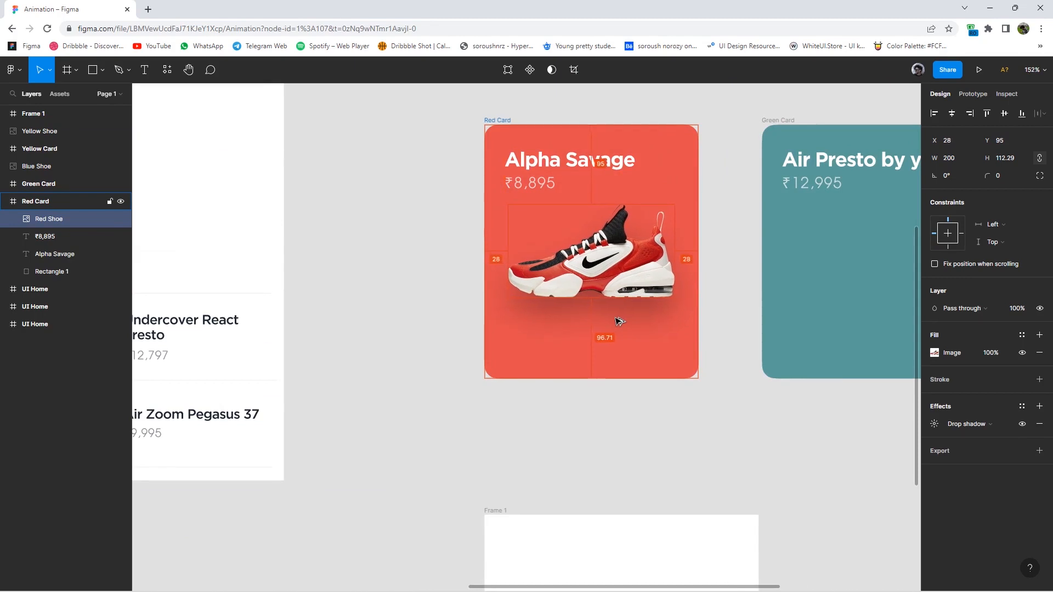
Move the Red Card with its shoe into the empty Frame 1.
scroll(619, 320, down, 5)
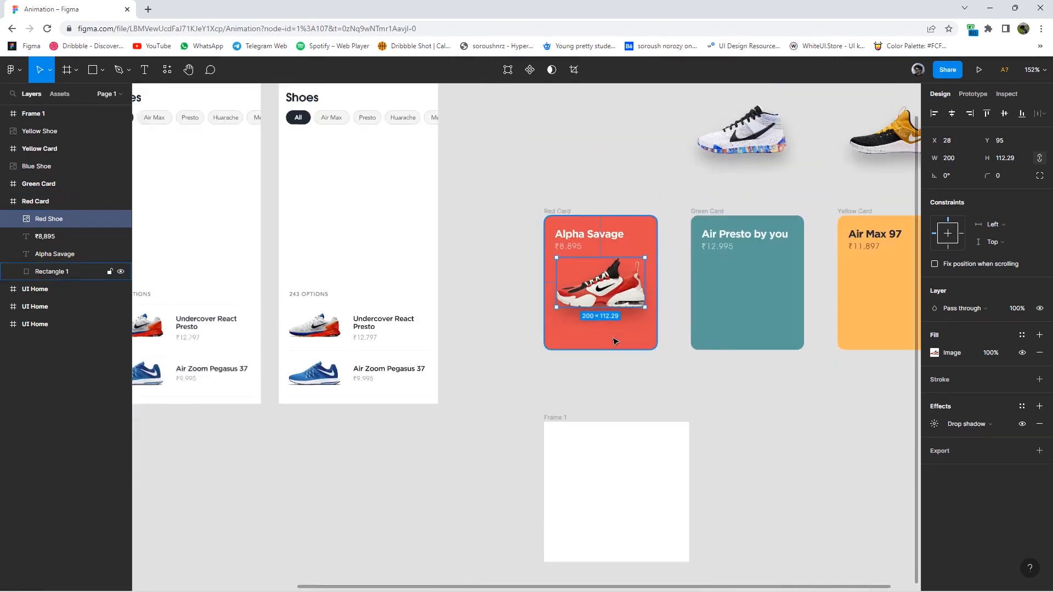
click(630, 338)
drag(570, 298, 589, 508)
drag(696, 510, 594, 459)
click(678, 492)
scroll(678, 492, up, 1)
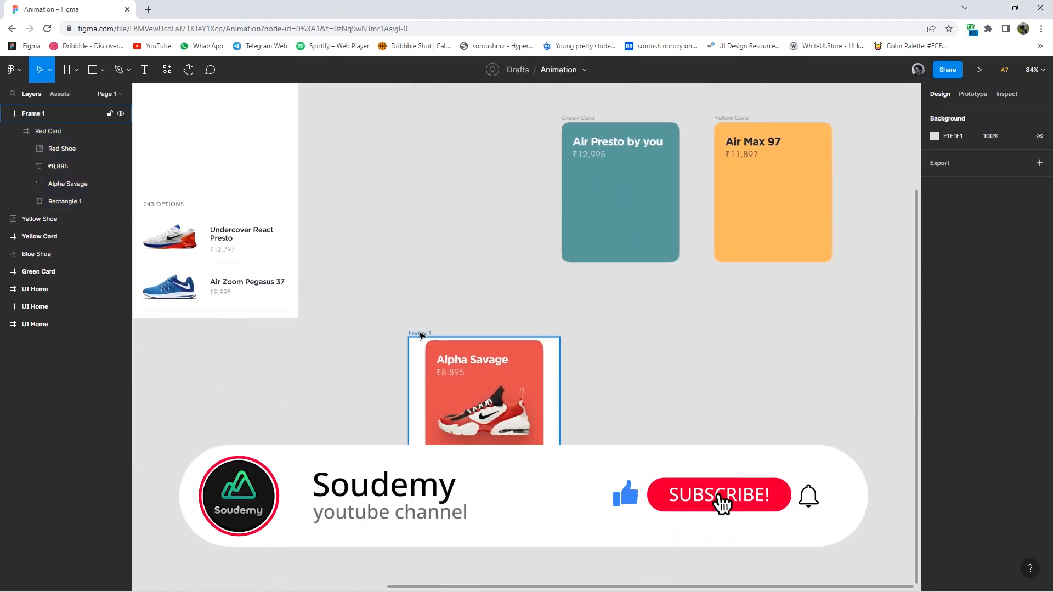
Widen Frame 1 to the right to about 867 px, making room beside the Red Card.
click(420, 334)
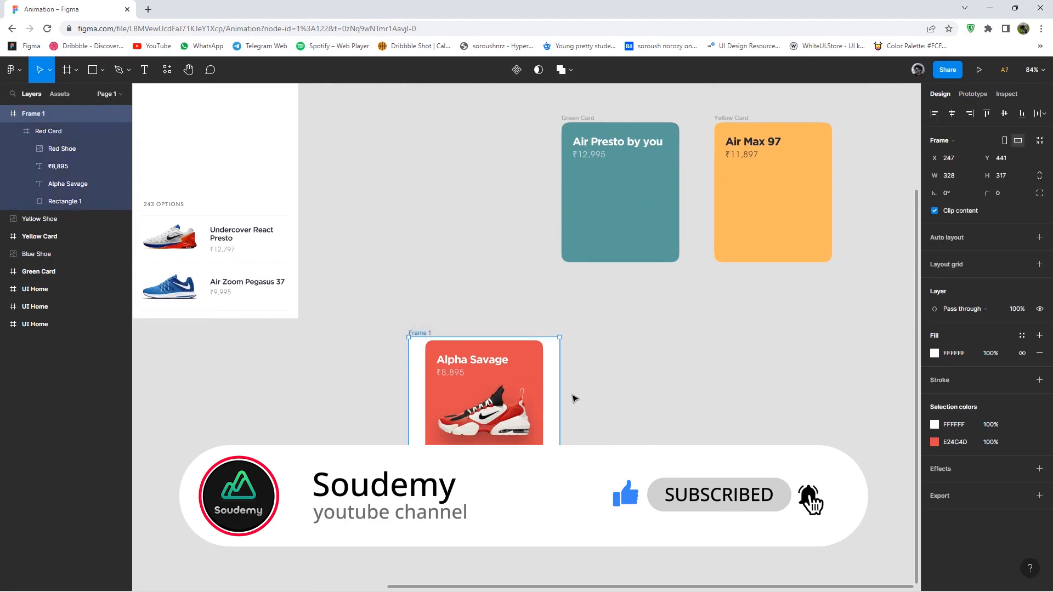
drag(562, 391, 806, 390)
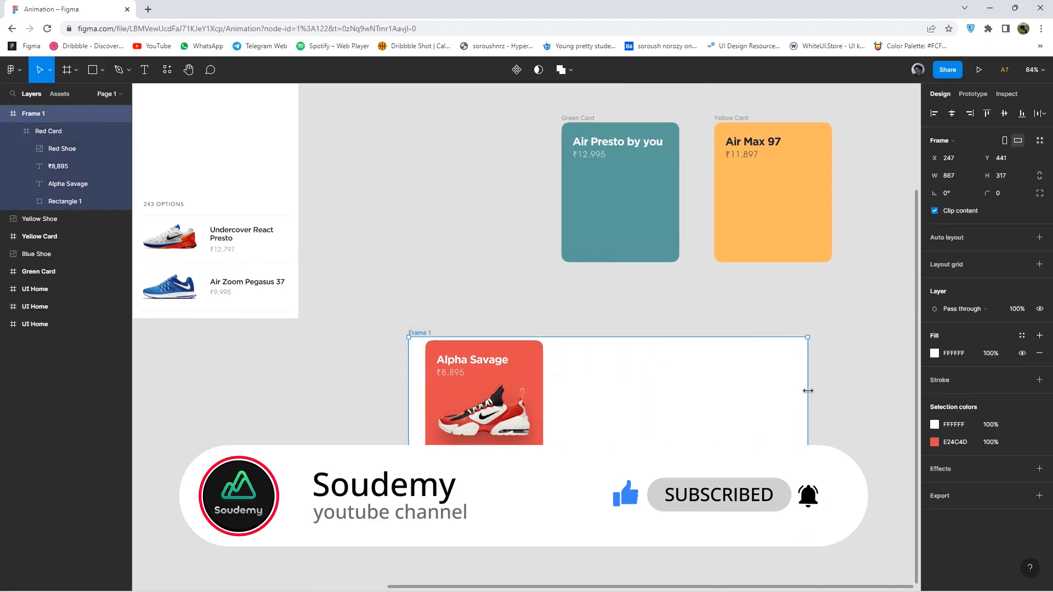
click(665, 317)
Place the blue shoe image inside the Green Card below the price, at X 28, Y 97.
scroll(611, 362, up, 2)
scroll(610, 362, right, 2)
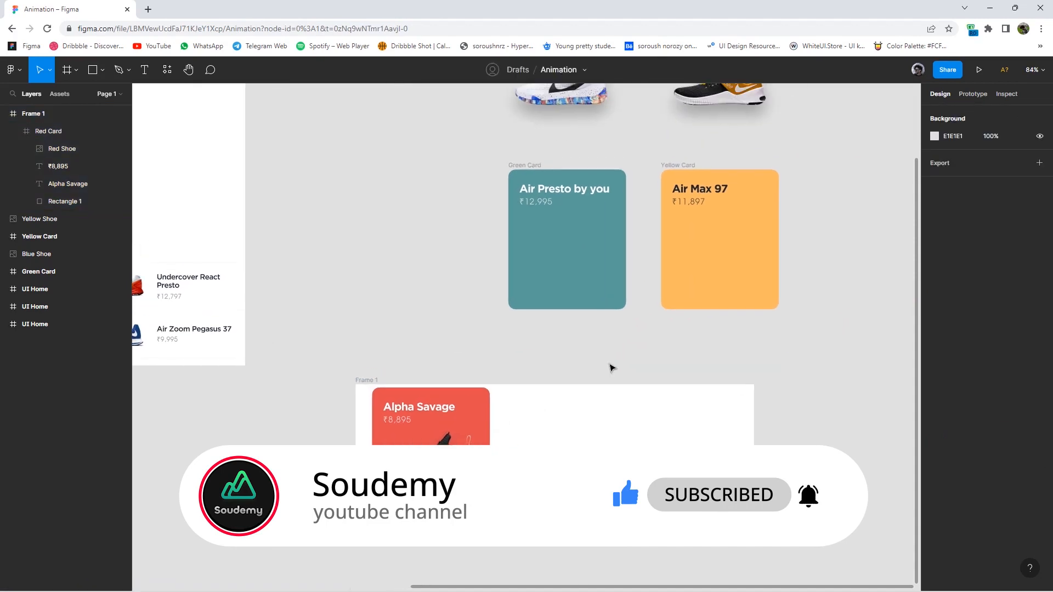
scroll(613, 359, down, 3)
scroll(614, 317, down, 3)
scroll(566, 251, up, 2)
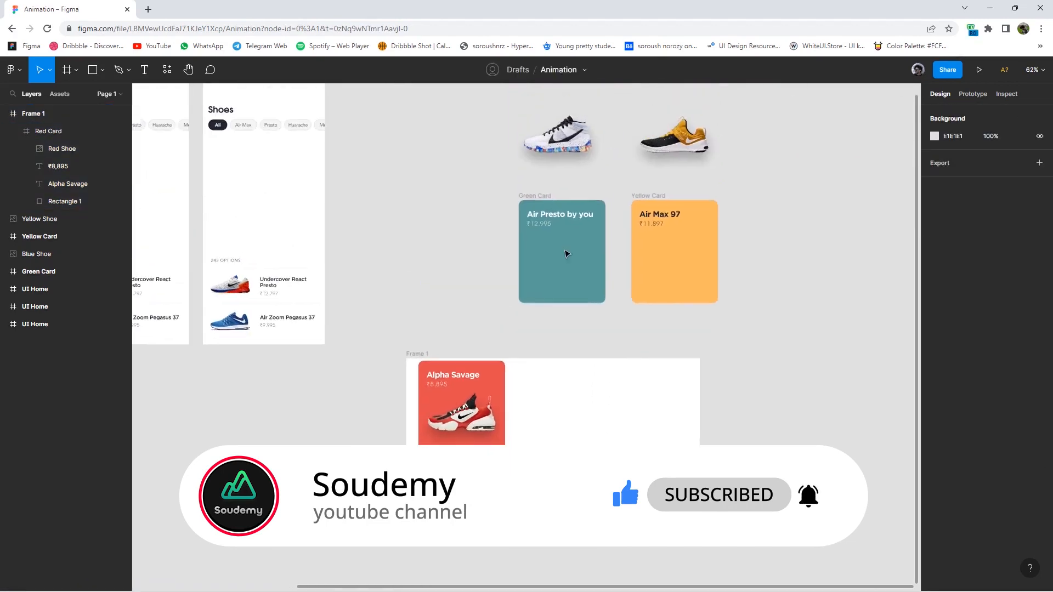
drag(570, 147, 576, 288)
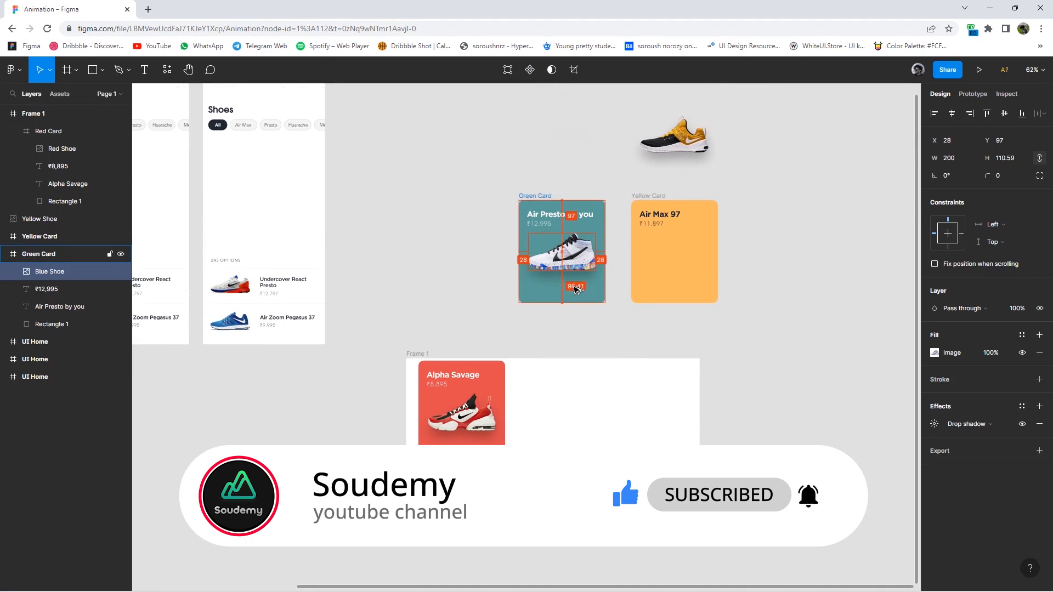
drag(576, 288, 587, 282)
Move the Green Card into Frame 1 to the right of the Red Card, aligned with it vertically.
click(540, 196)
drag(540, 196, 546, 364)
drag(567, 438, 579, 434)
click(484, 305)
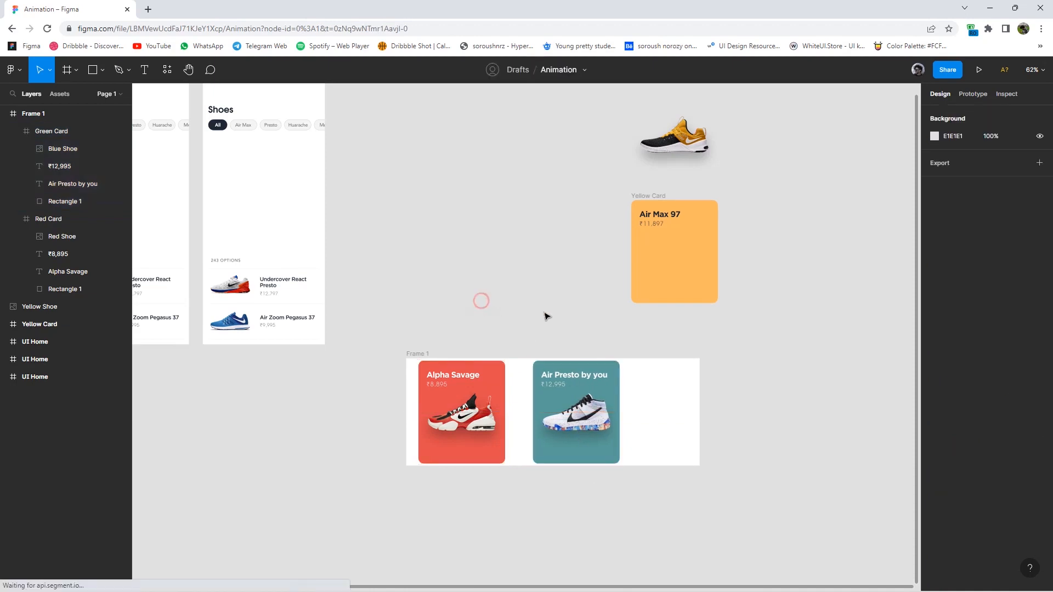
Move the yellow shoe image into the Yellow Card below its price.
scroll(545, 312, right, 2)
scroll(545, 313, down, 1)
drag(656, 127, 654, 237)
scroll(618, 296, right, 2)
scroll(618, 296, up, 1)
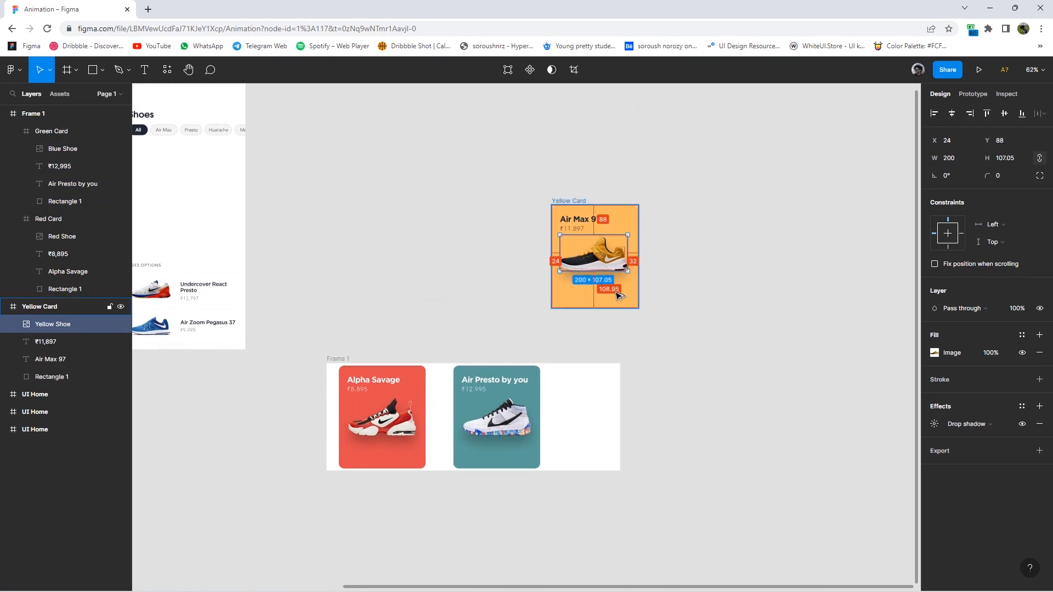
Nudge the yellow shoe inside the Yellow Card to X 28, Y 98, centred horizontally.
key(Down)
key(Down)
key(Down)
key(Down)
key(Down)
key(Down)
key(Down)
key(Down)
key(Down)
key(Down)
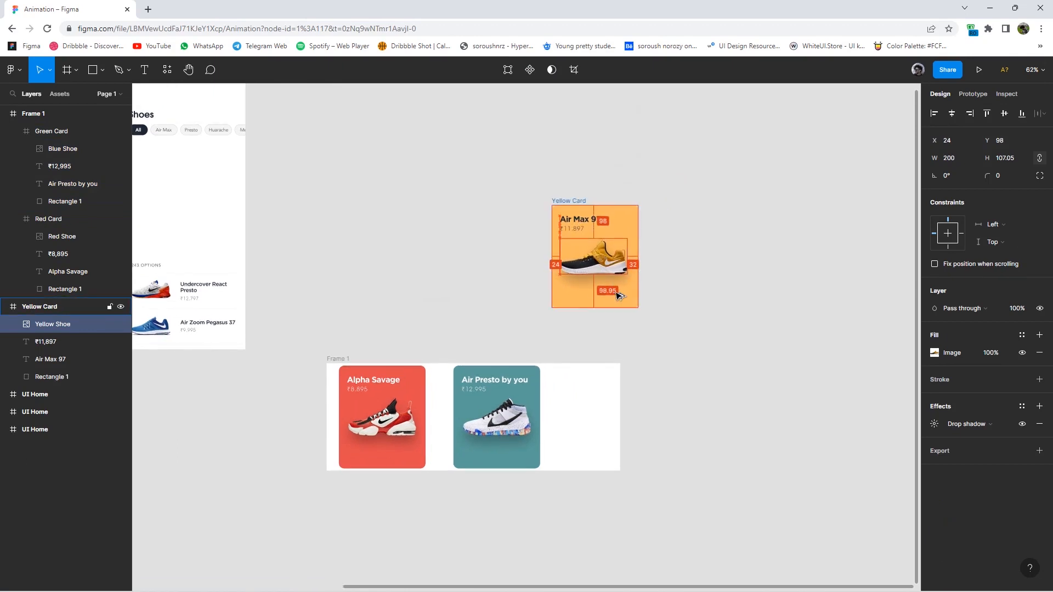
key(Right)
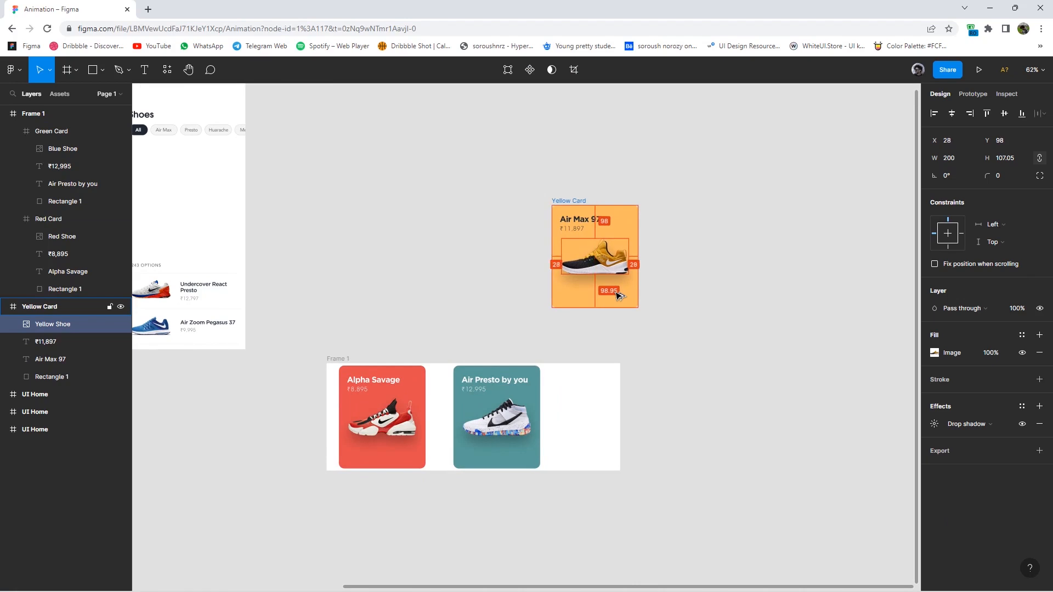
key(Down)
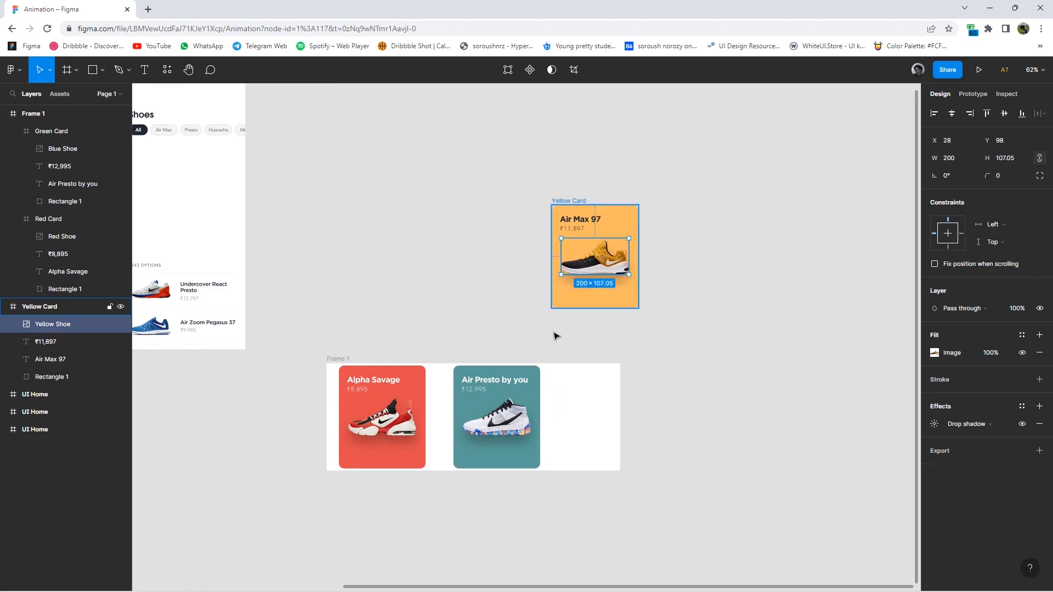
Widen Frame 1 to about 1185 px and move the Yellow Card into it, spaced evenly right of the Green Card.
click(338, 358)
drag(619, 422, 728, 422)
drag(583, 202, 605, 378)
drag(607, 424, 607, 423)
key(Escape)
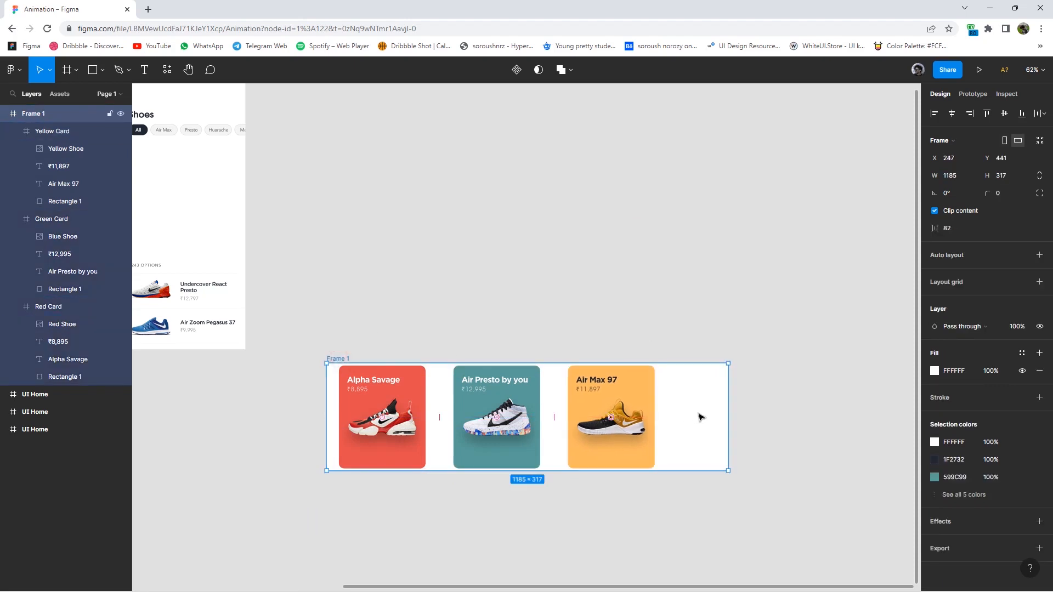
Narrow Frame 1 to about 331 px wide so that only the Red Card shows inside it.
drag(727, 419, 441, 423)
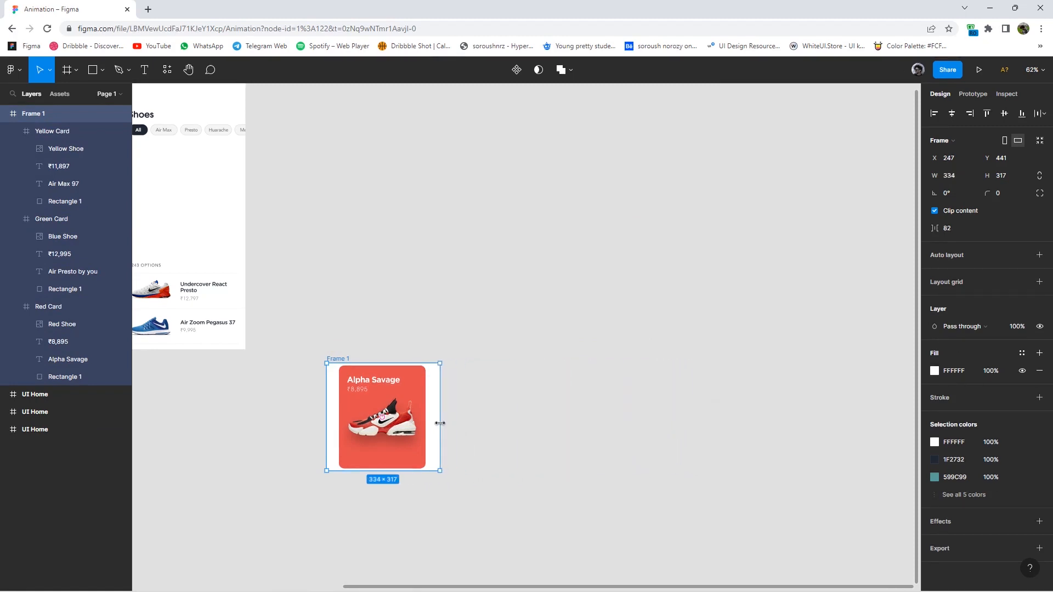
click(499, 360)
scroll(684, 328, down, 5)
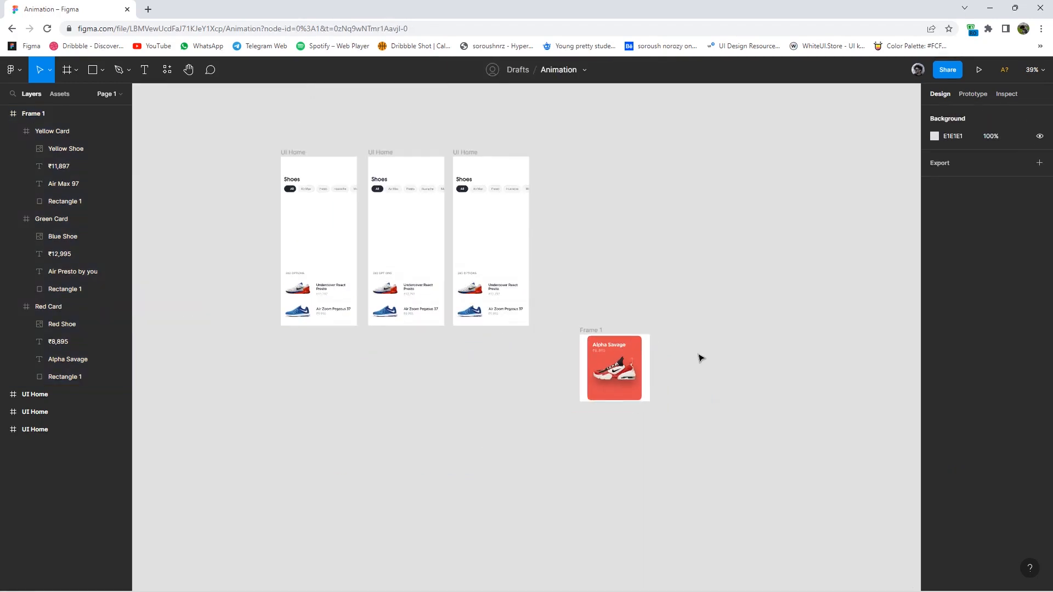
Duplicate Frame 1 and place the copy to its right at X 700, Y 441.
scroll(599, 345, up, 6)
click(492, 311)
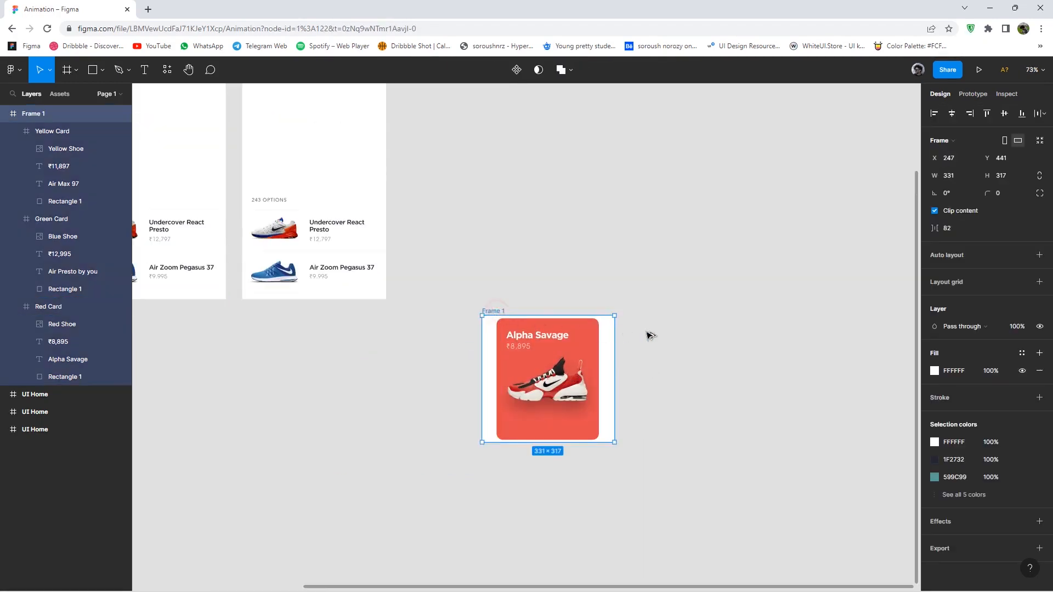
key(ctrl+d)
drag(676, 328, 679, 313)
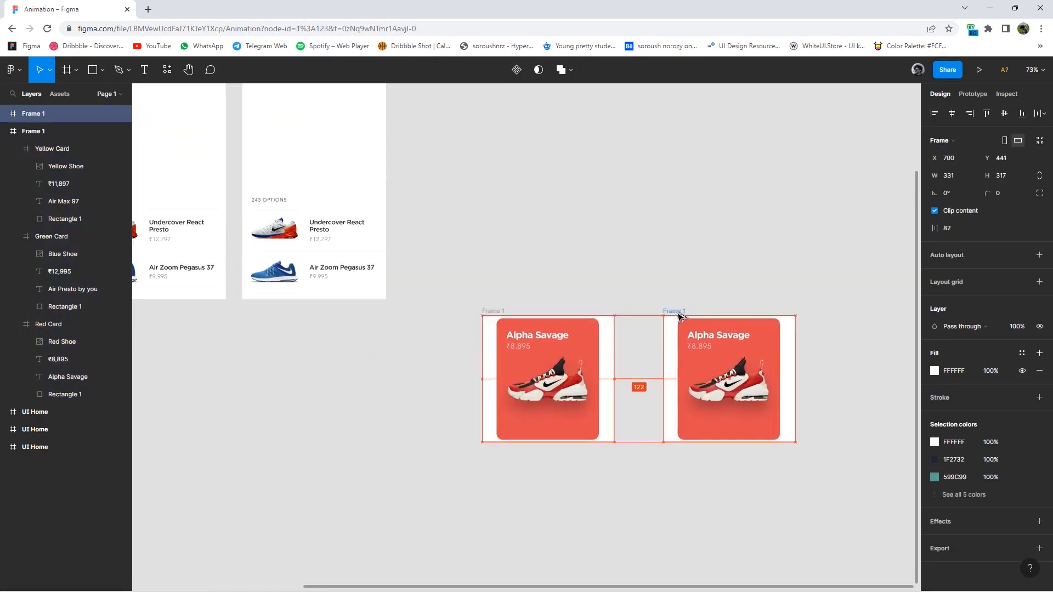
Rotate the red shoe in Frame 1 to 32°.
ctrl+click(567, 390)
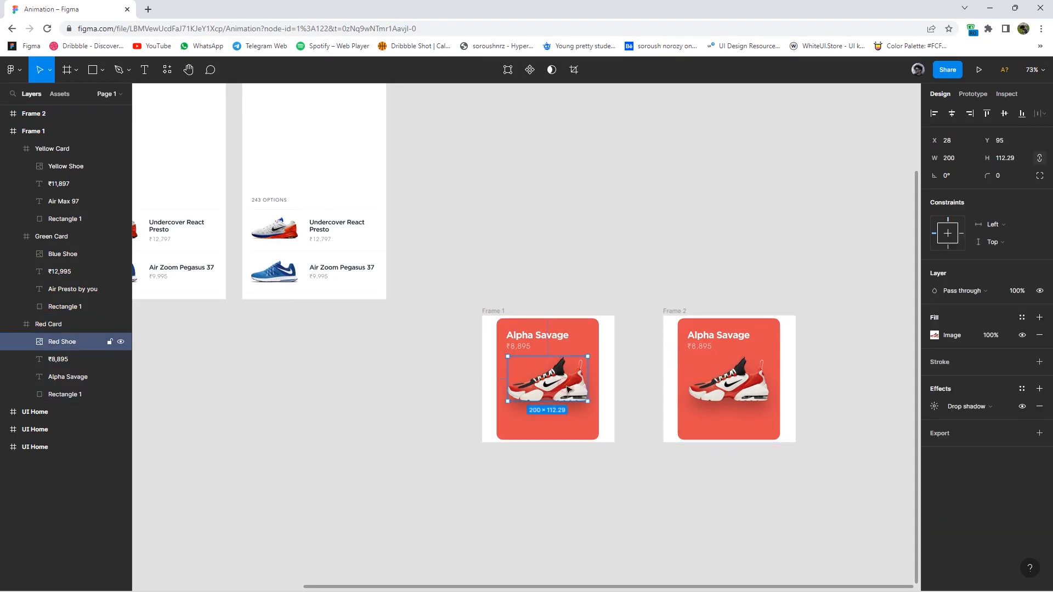
click(959, 178)
text(32)
key(Return)
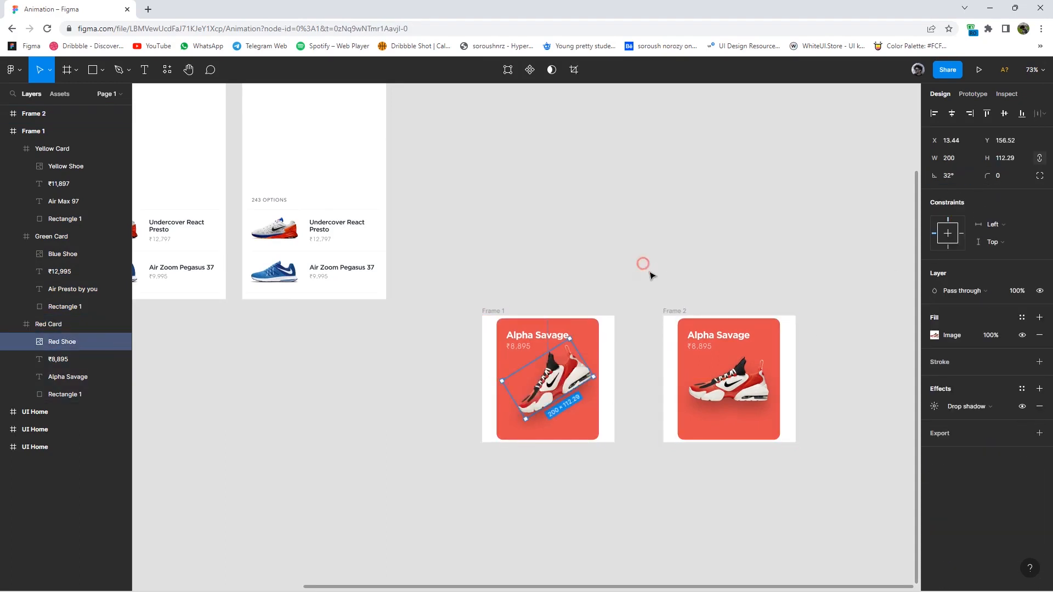
click(648, 269)
Shift the Red Card in Frame 2 left to X -284, completely outside the frame's visible area.
scroll(632, 291, right, 2)
click(751, 396)
click(776, 438)
click(756, 425)
key(shift+Left)
key(shift+Left)
key(shift+Left)
key(shift+Left)
key(shift+Left)
key(shift+Left)
key(shift+Left)
key(shift+Left)
key(shift+Left)
key(shift+Left)
key(shift+Left)
key(shift+Left)
key(shift+Left)
key(shift+Left)
key(shift+Left)
key(shift+Left)
key(shift+Left)
key(shift+Left)
key(shift+Left)
key(shift+Left)
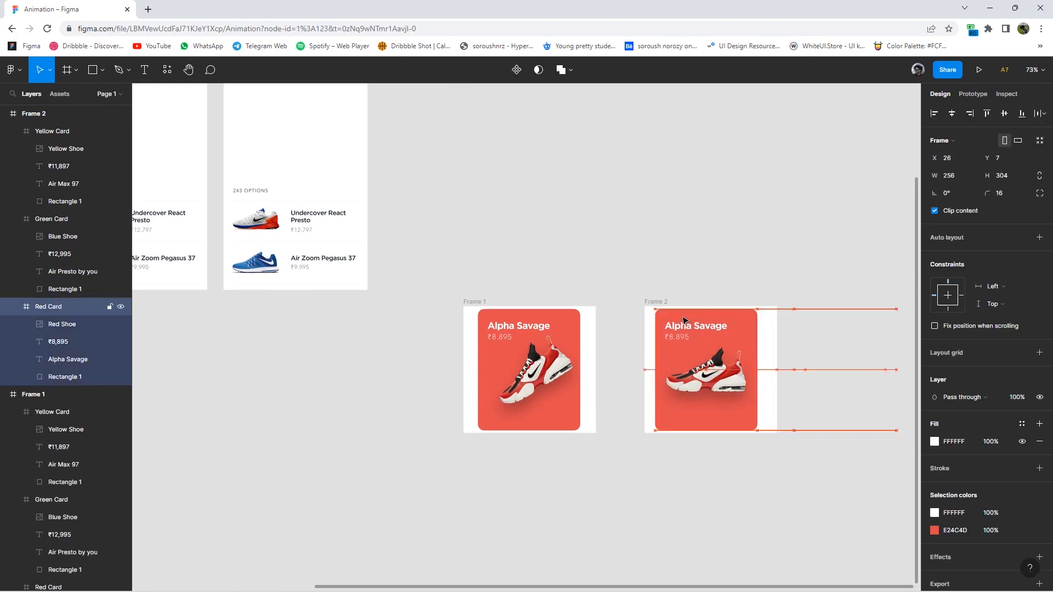
key(shift+Left)
key(shift+Left)
key(shift+Left)
key(shift+Left)
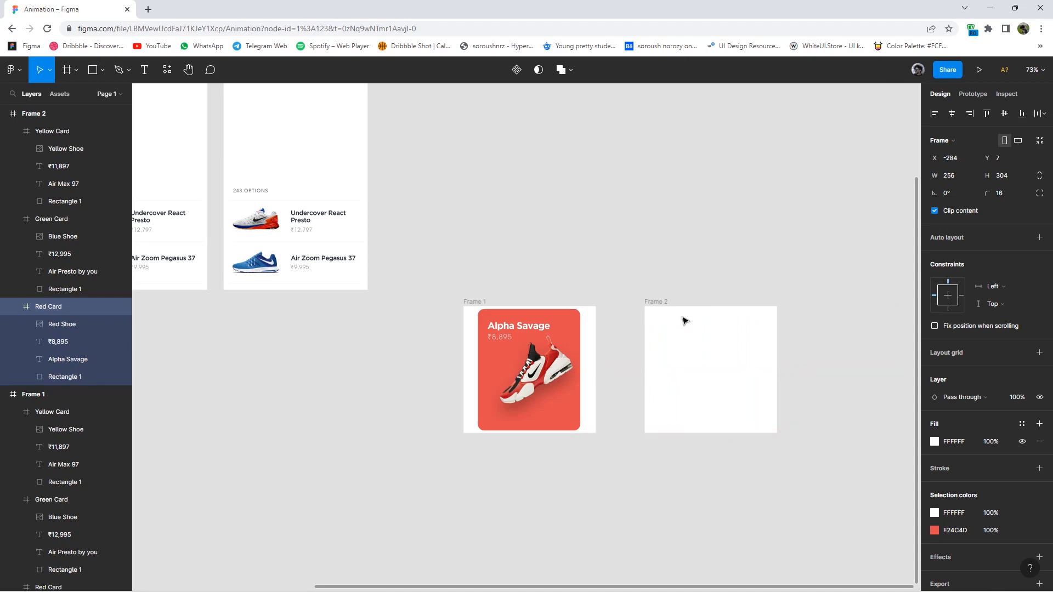
Shift the hidden Green Card in Frame 2 left to X 37, centring it in the frame.
scroll(584, 351, right, 5)
click(651, 356)
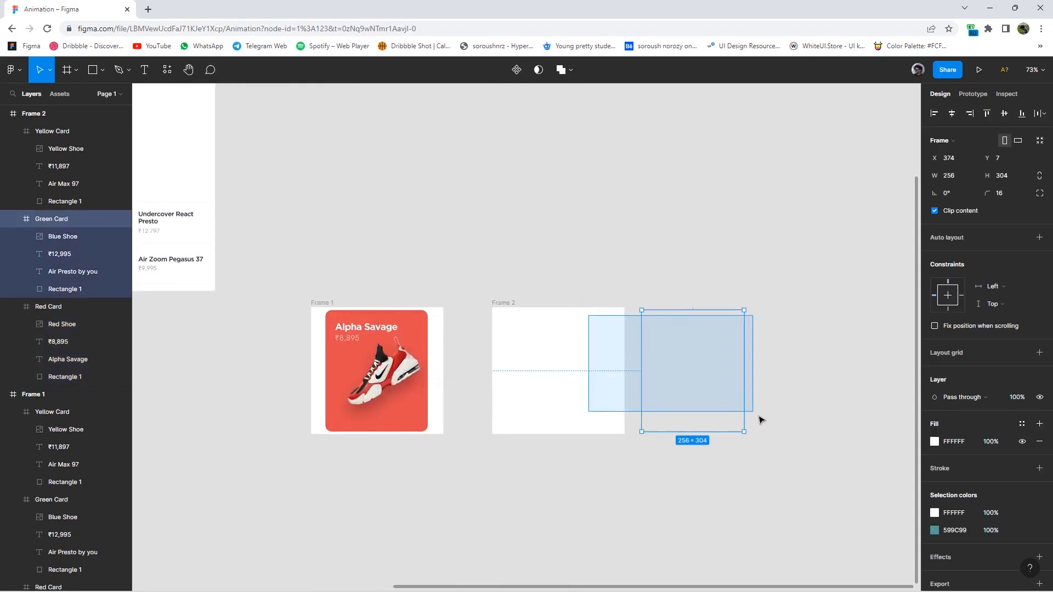
key(shift+Left)
key(shift+Left)
key(shift+Left)
key(shift+Left)
key(shift+Left)
key(shift+Left)
key(shift+Left)
key(shift+Left)
key(shift+Left)
key(shift+Left)
key(shift+Left)
key(shift+Left)
key(shift+Left)
key(shift+Left)
key(shift+Left)
key(shift+Left)
key(shift+Left)
key(shift+Left)
key(shift+Left)
key(shift+Left)
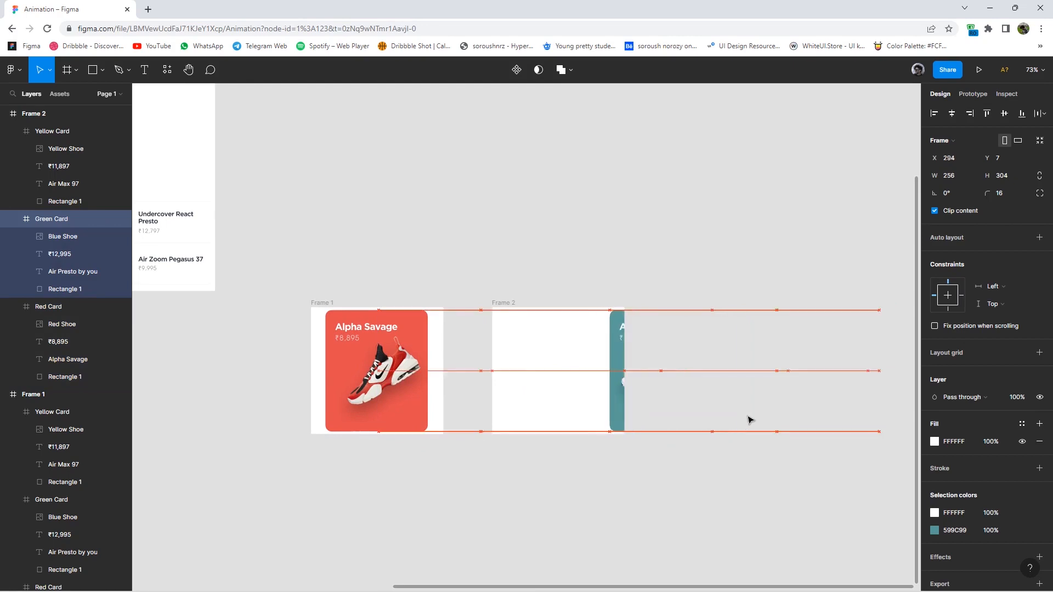
key(shift+Right)
key(shift+Right)
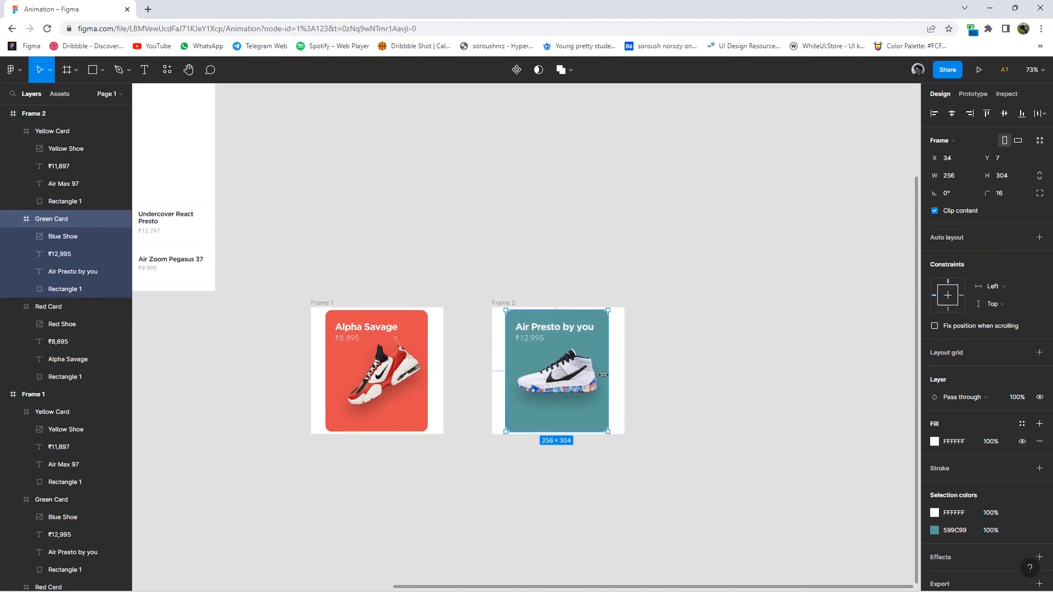
key(alt)
key(Right)
key(Right)
key(Right)
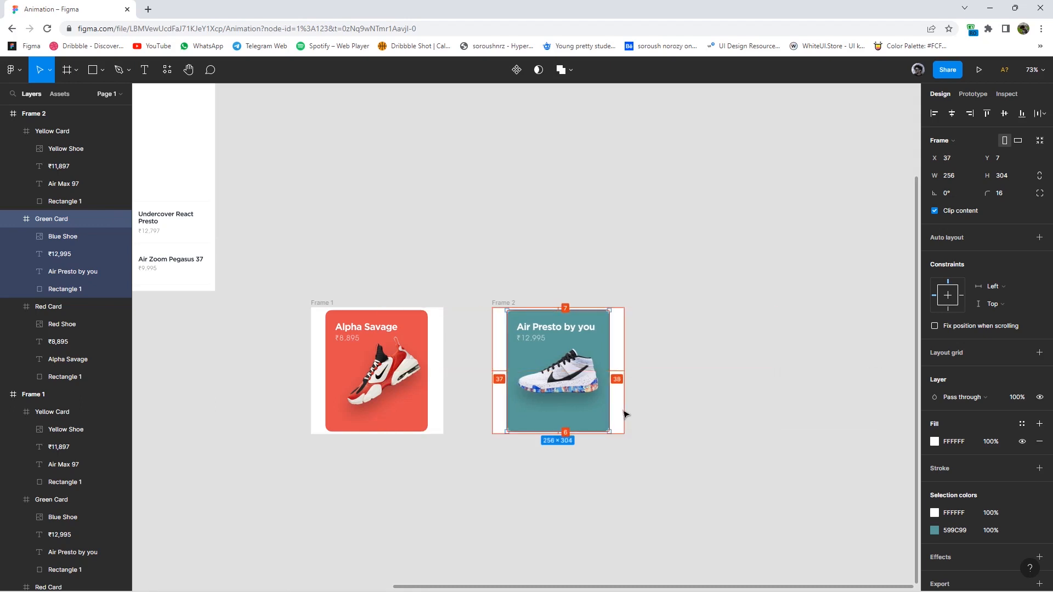
Rotate the blue shoe in Frame 2 to 32°.
double_click(560, 385)
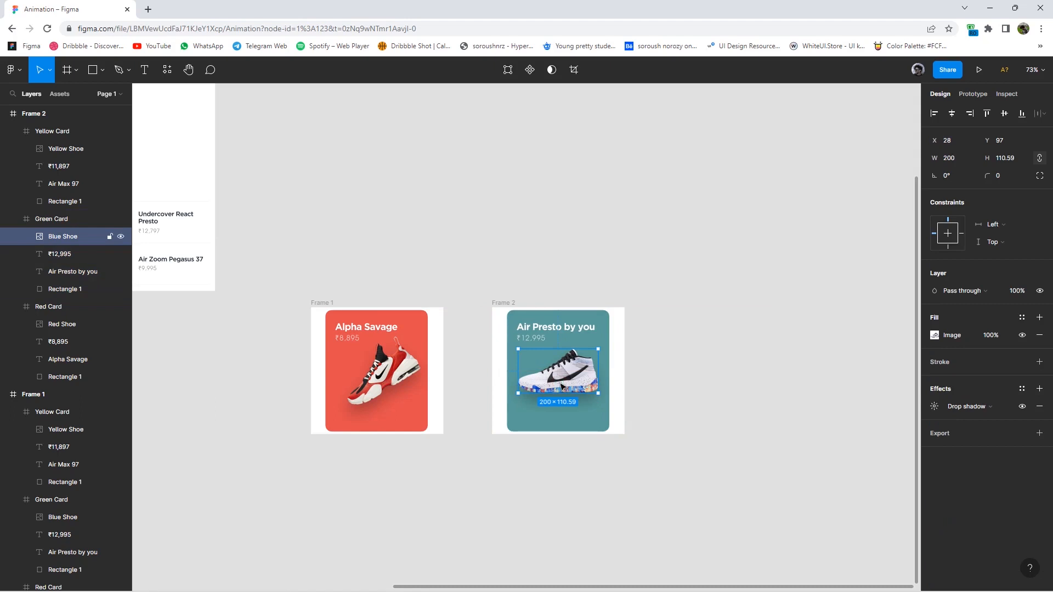
click(969, 173)
text(32)
key(Return)
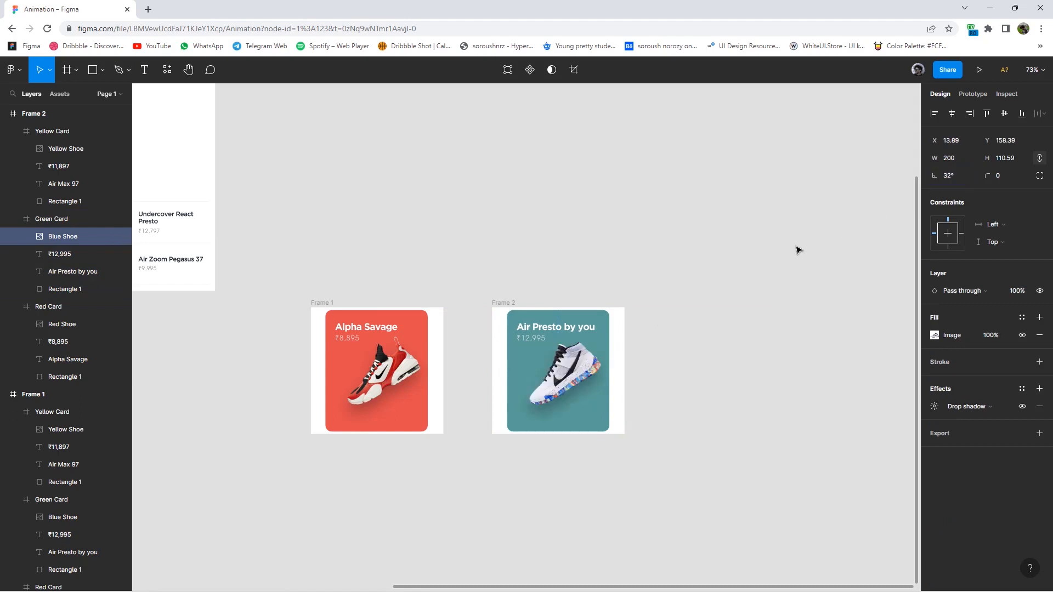
Duplicate Frame 2 and place the copy to its right at X 1128, Y 441.
drag(681, 423, 614, 433)
drag(537, 373, 741, 376)
scroll(736, 472, right, 2)
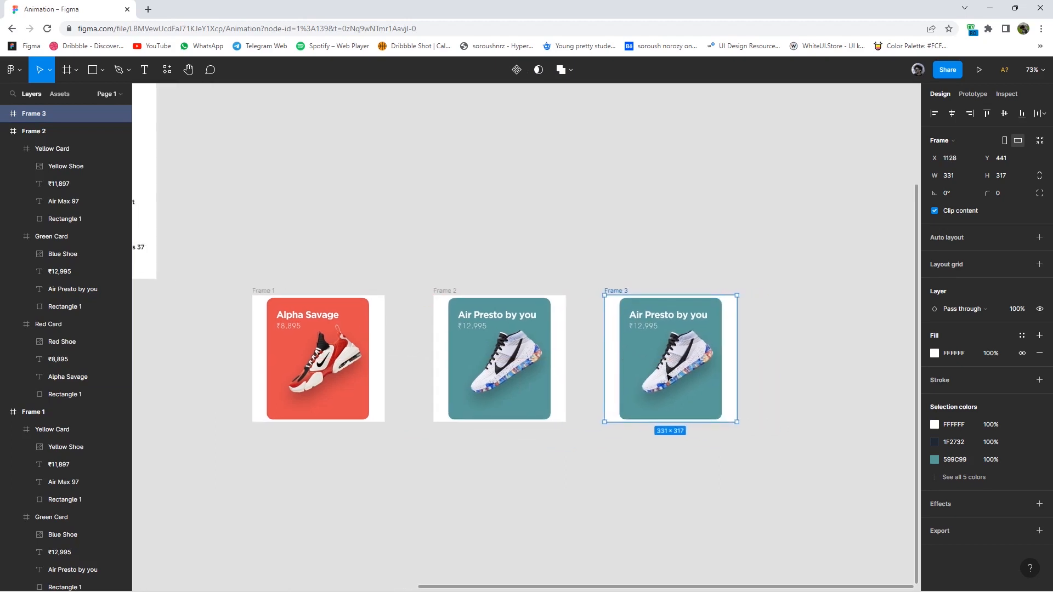
Reset the rotation of the blue shoe in Frame 3 to 0°.
click(736, 472)
click(697, 368)
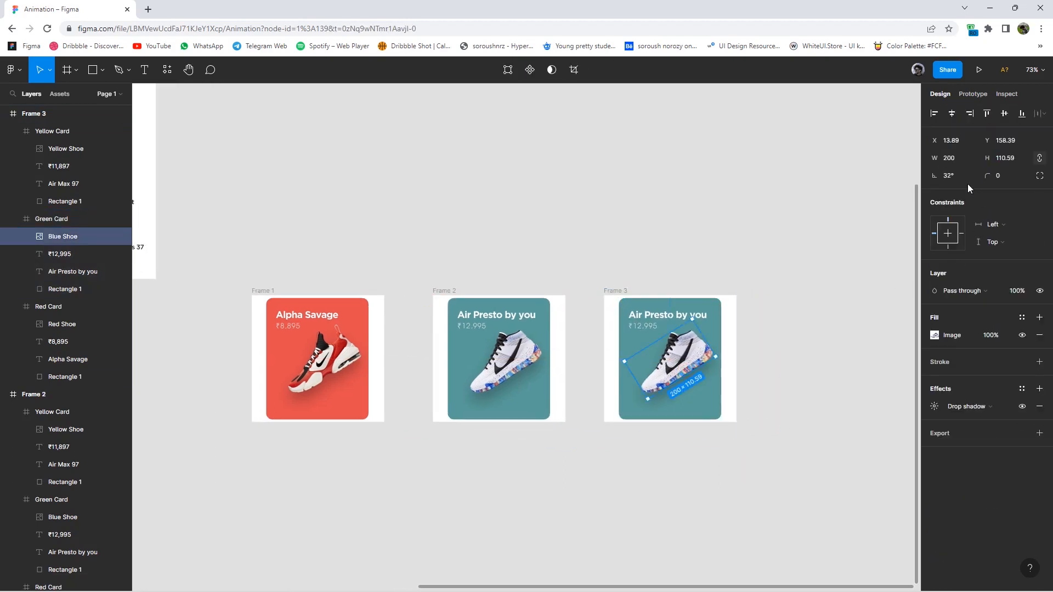
text(00)
key(Return)
Move the Green Card left out of Frame 3's visible area to X -271, keeping it nested in Frame 3's layers.
drag(738, 436, 635, 303)
drag(679, 357, 572, 367)
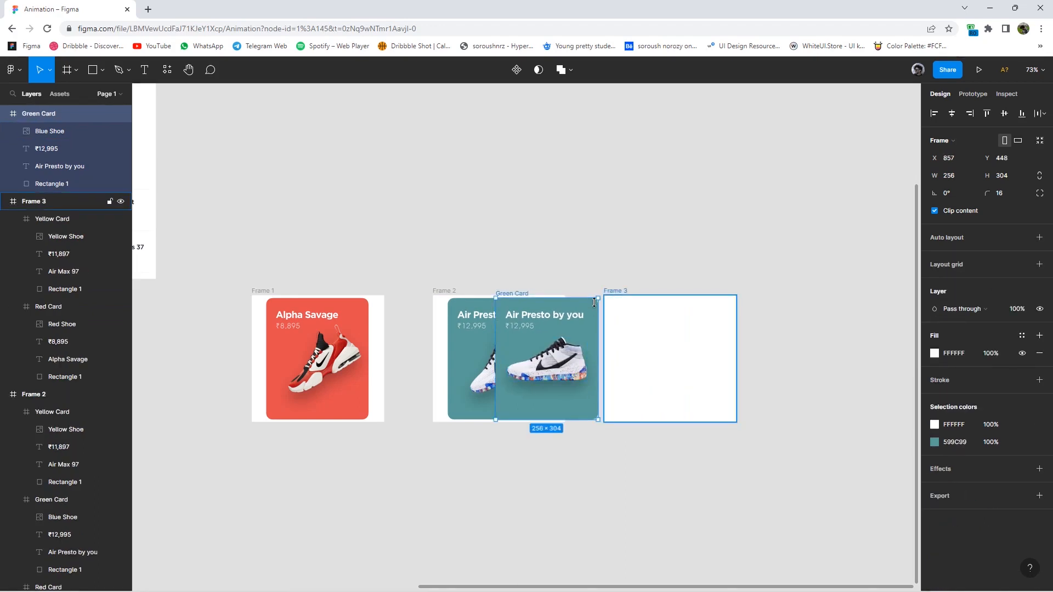
drag(36, 116, 37, 124)
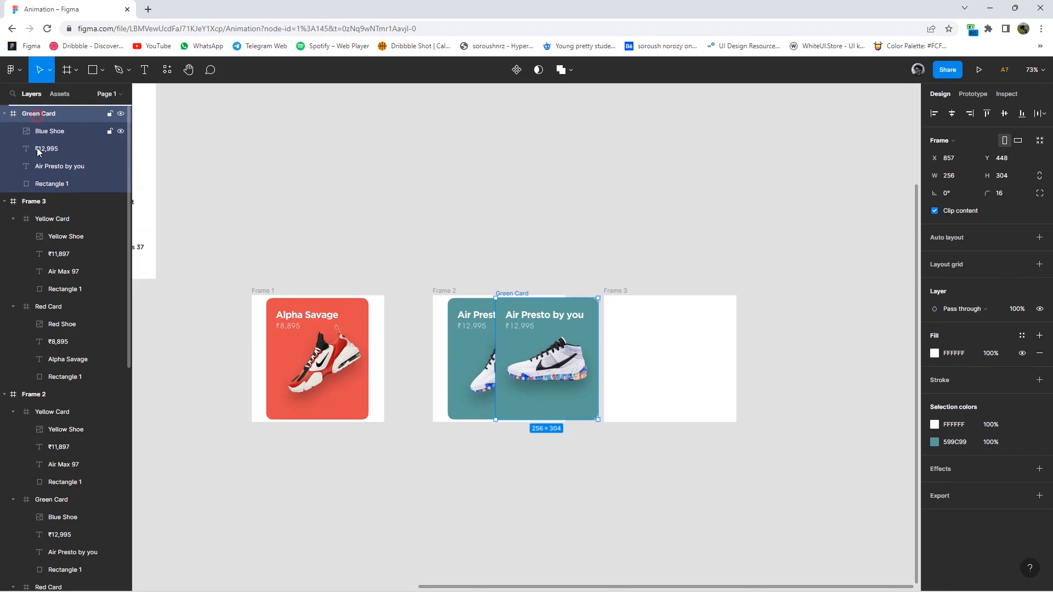
drag(51, 219, 51, 215)
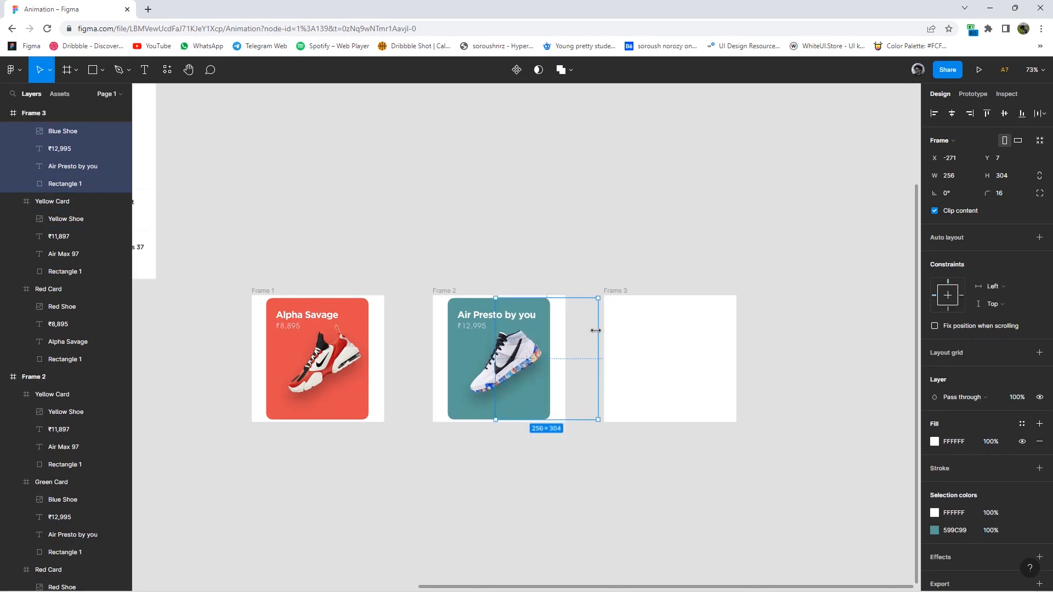
click(620, 295)
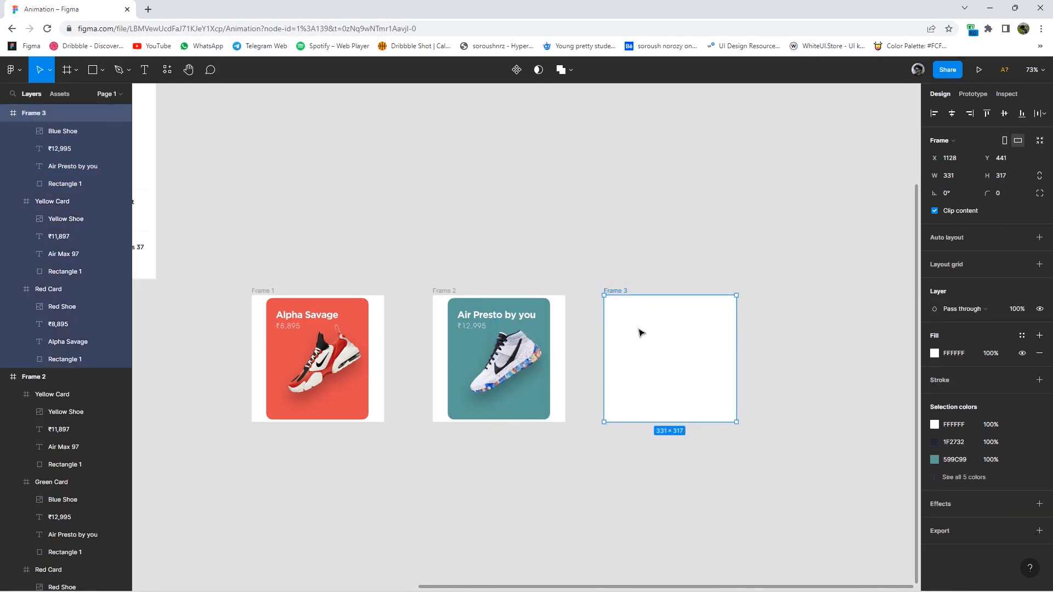
Move the Yellow Card into Frame 3's visible area at X 38, Y 7.
drag(685, 411, 580, 316)
drag(688, 312, 855, 441)
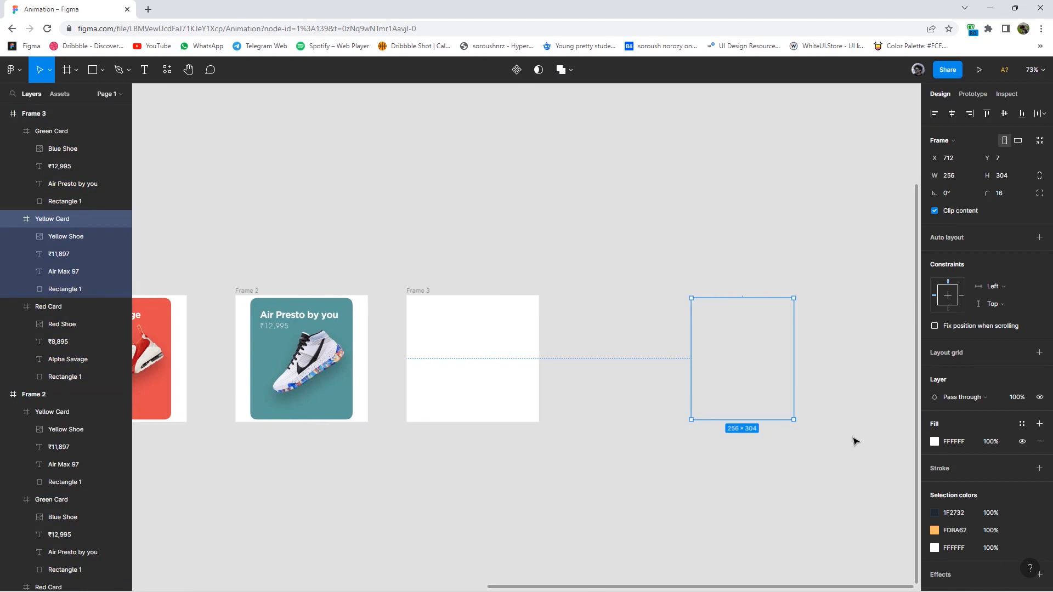
key(shift+Left)
key(shift+Left)
key(shift+Left)
key(shift+Left)
key(shift+Left)
key(shift+Left)
key(shift+Left)
key(shift+Left)
key(shift+Left)
key(shift+Left)
key(shift+Left)
key(shift+Left)
key(shift+Left)
key(shift+Left)
key(shift+Left)
key(shift+Left)
key(shift+Left)
key(shift+Left)
key(shift+Left)
key(shift+Left)
key(shift+Left)
key(shift+Left)
key(shift+Left)
key(shift+Left)
key(shift+Left)
key(shift+Left)
key(shift+Left)
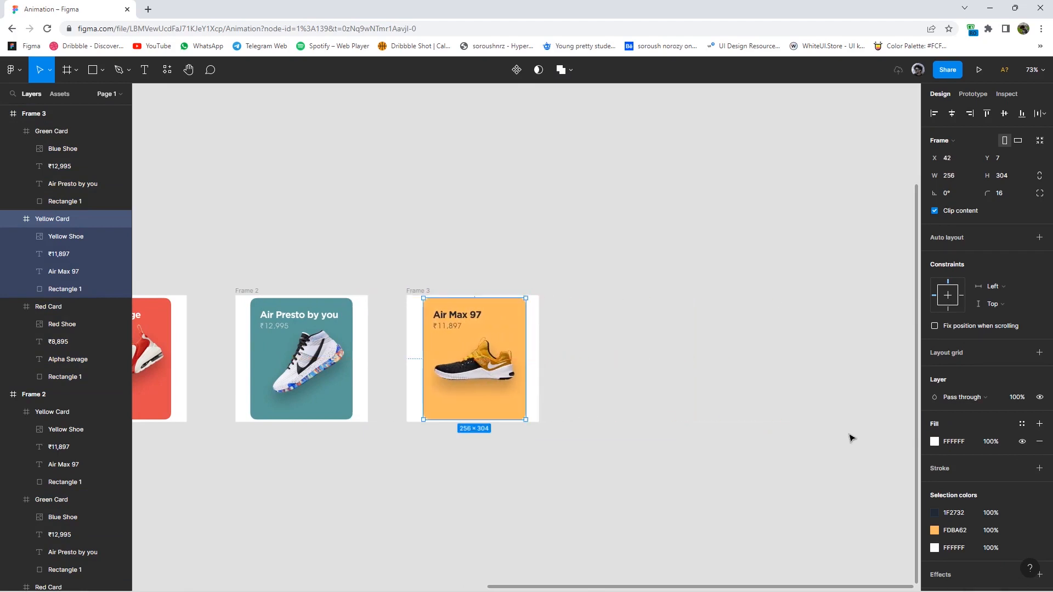
key(alt)
key(Left)
key(Left)
key(Left)
key(Left)
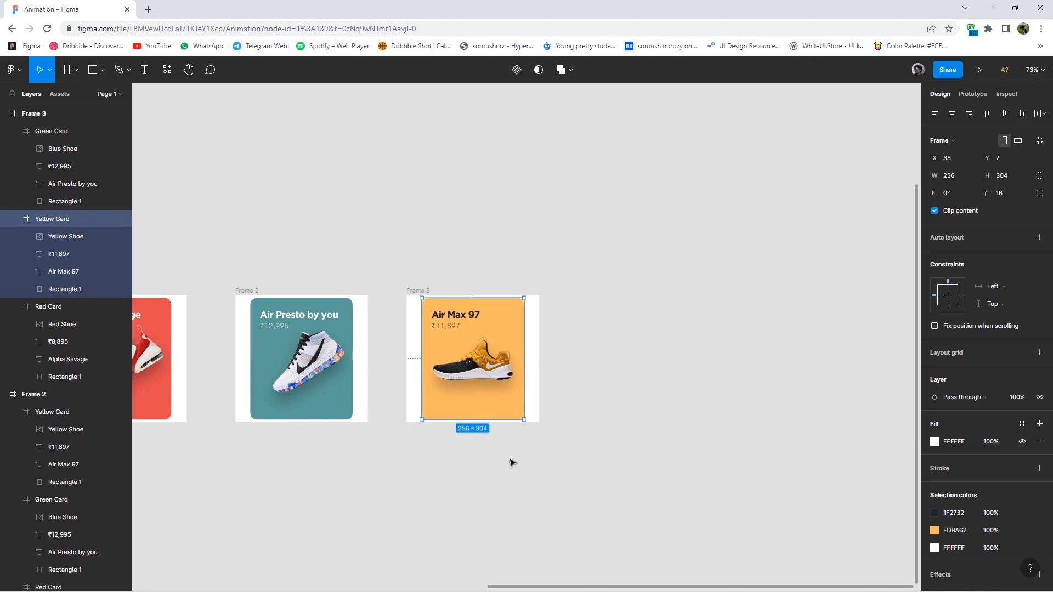
Rotate the yellow shoe in Frame 3 to 32°.
scroll(510, 461, left, 3)
double_click(630, 385)
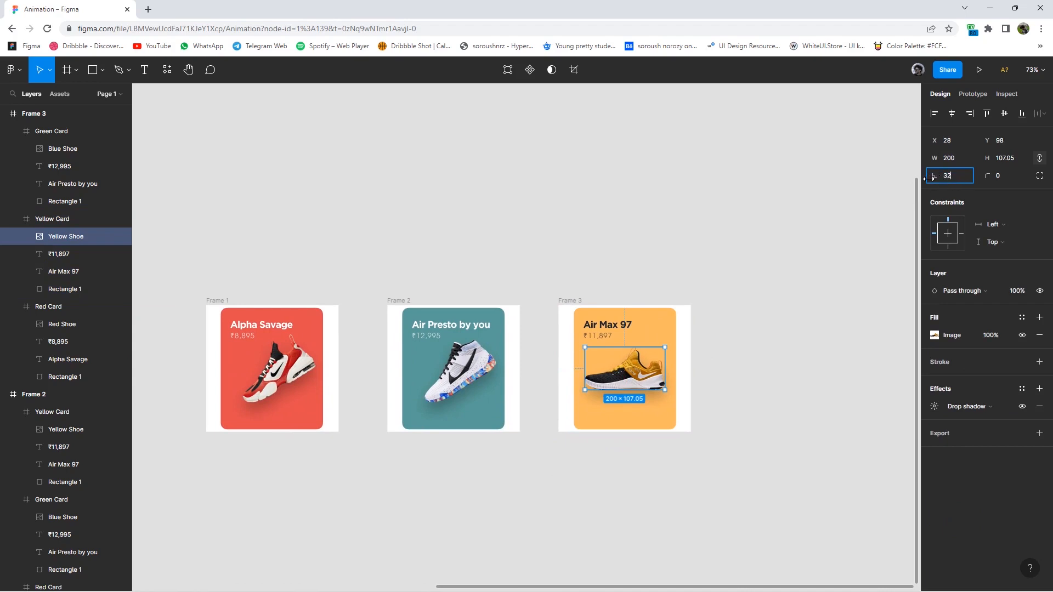
click(928, 178)
text(32)
key(Return)
click(743, 328)
Combine Frame 1, Frame 2 and Frame 3 into a component set.
scroll(713, 345, down, 5)
drag(747, 441, 425, 288)
click(524, 70)
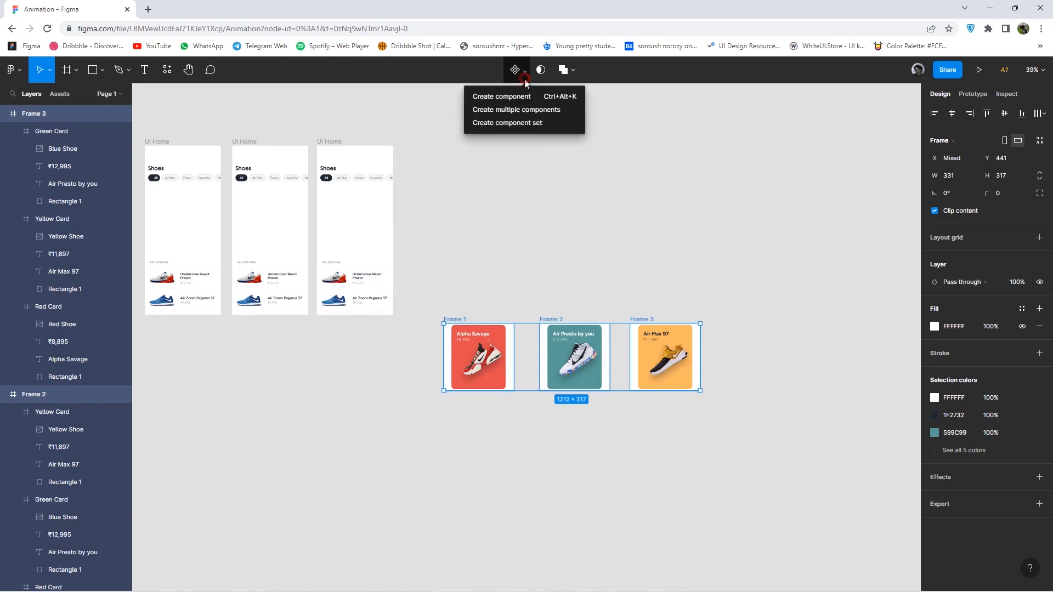
click(526, 122)
click(538, 223)
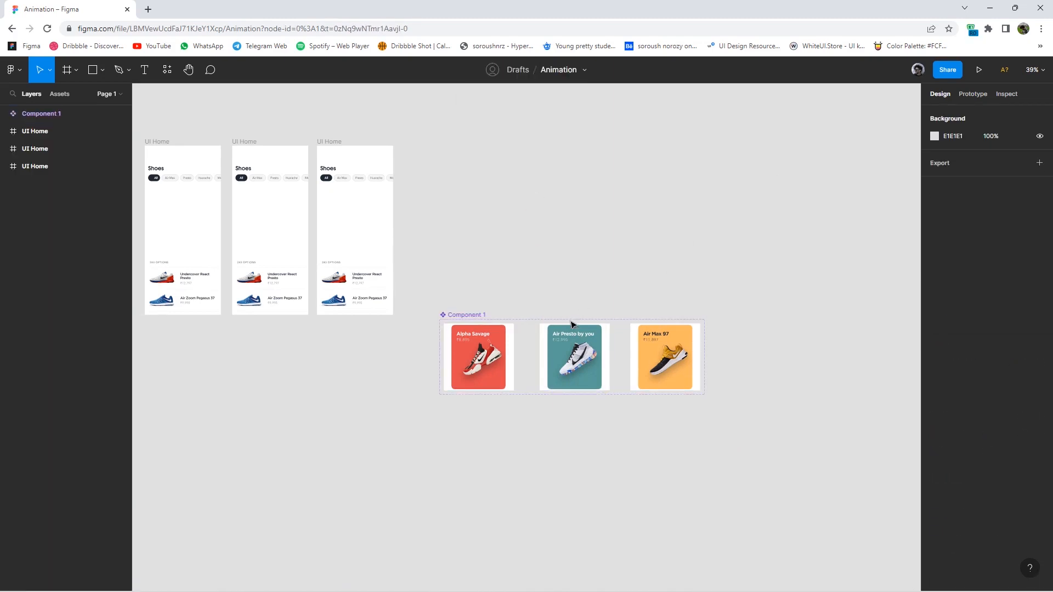
Connect the red card variant to the green card variant with an On drag interaction that changes to Frame 2.
drag(514, 357, 613, 351)
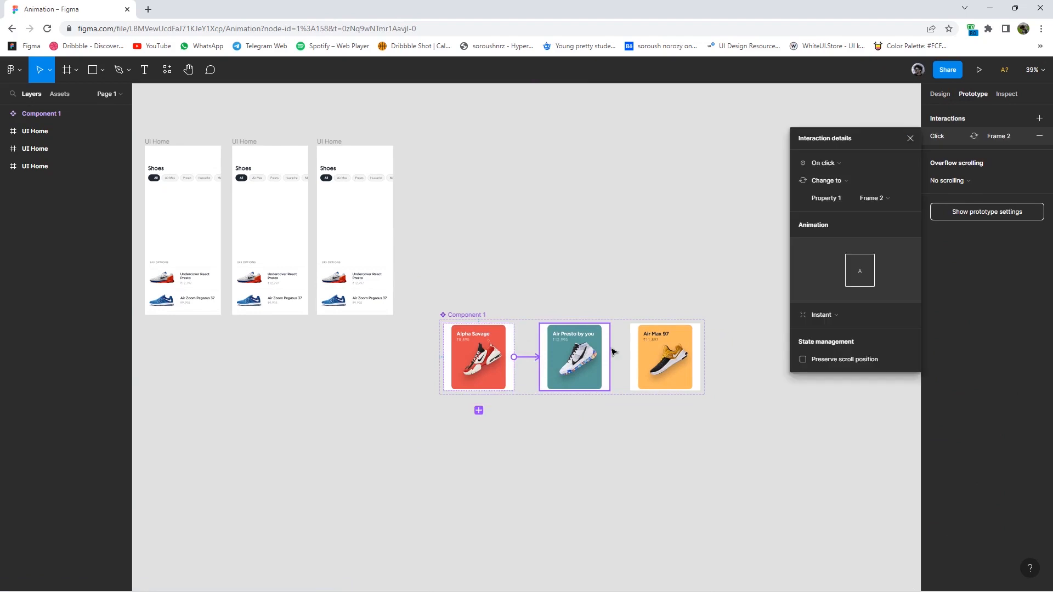
click(825, 163)
click(833, 181)
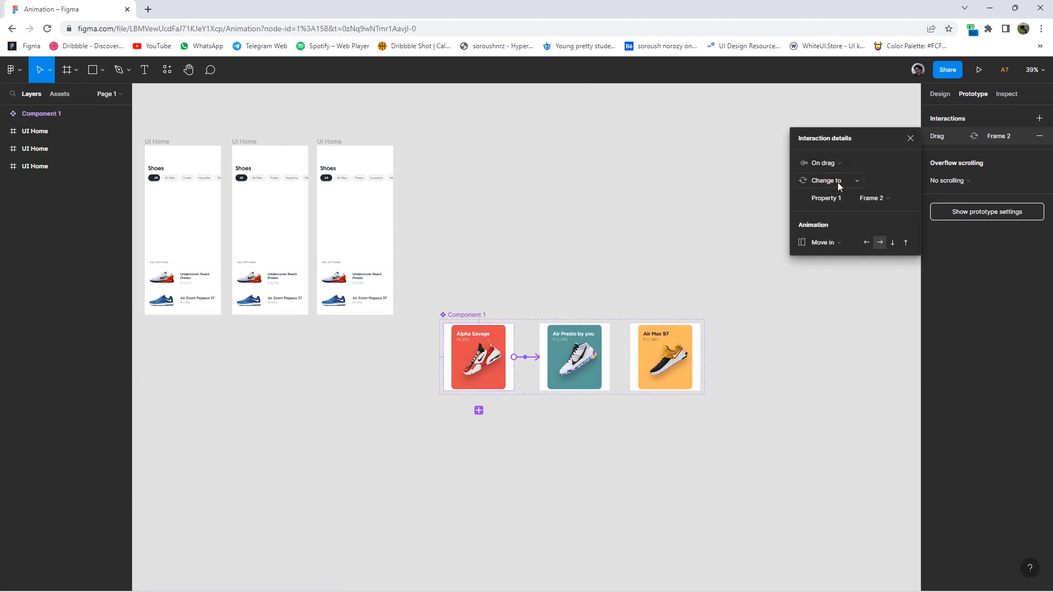
Set the red-to-green card transition to Smart animate with Slow easing and a duration of 900 ms.
click(822, 245)
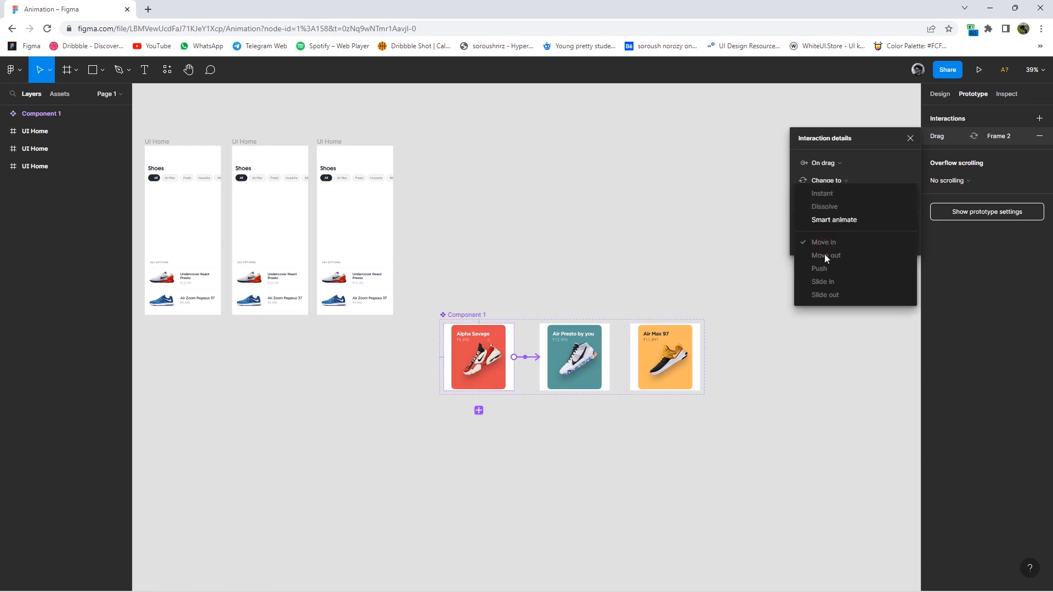
click(832, 222)
click(825, 332)
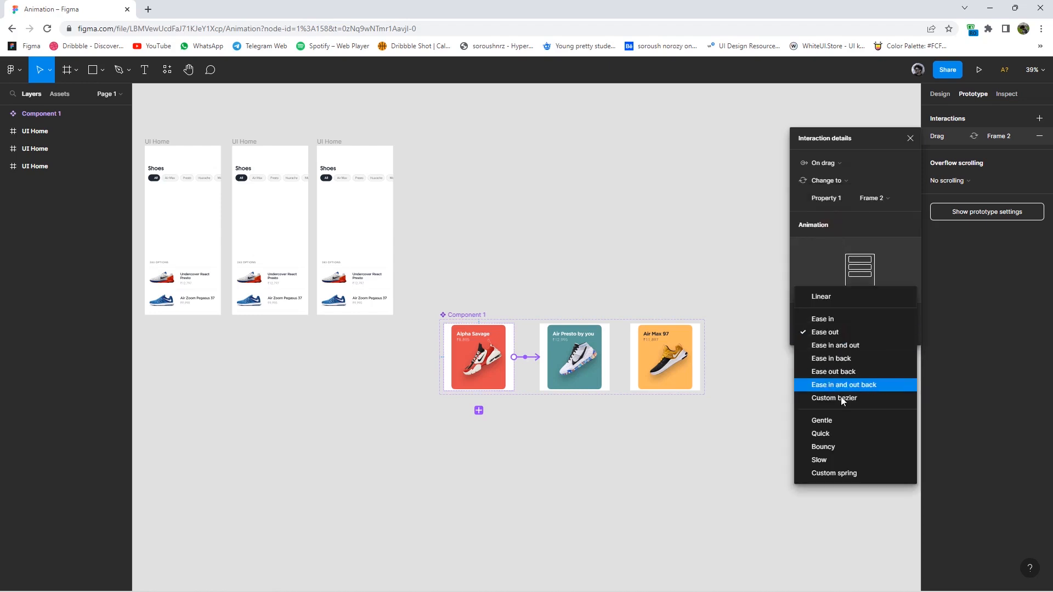
click(829, 456)
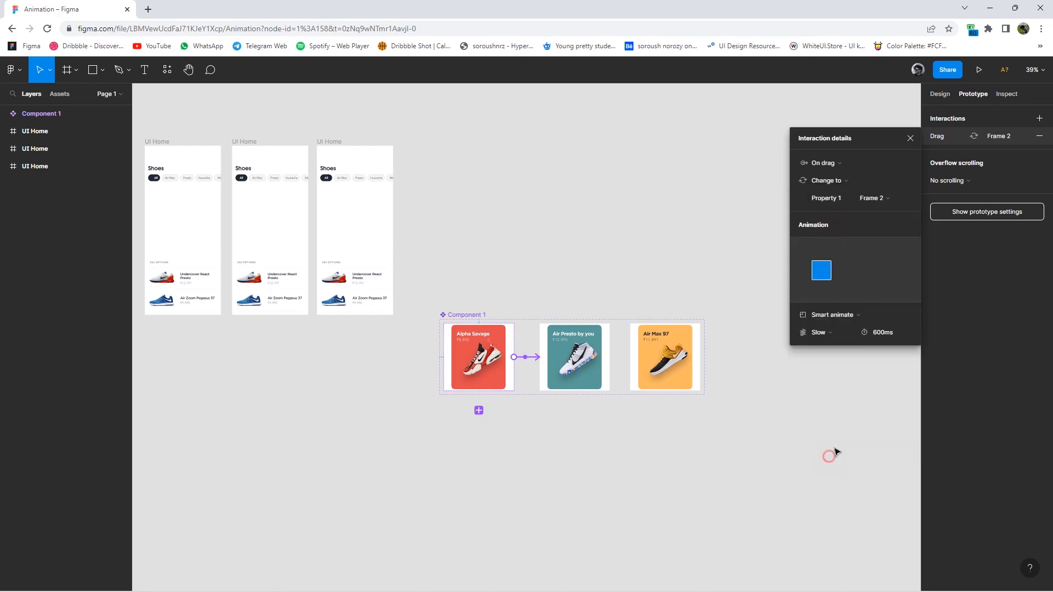
click(878, 335)
text(900)
key(Return)
click(568, 291)
Connect the green card variant to the yellow card variant with an On drag interaction using Smart animate, Slow easing and 900 ms.
click(594, 338)
drag(608, 357, 690, 356)
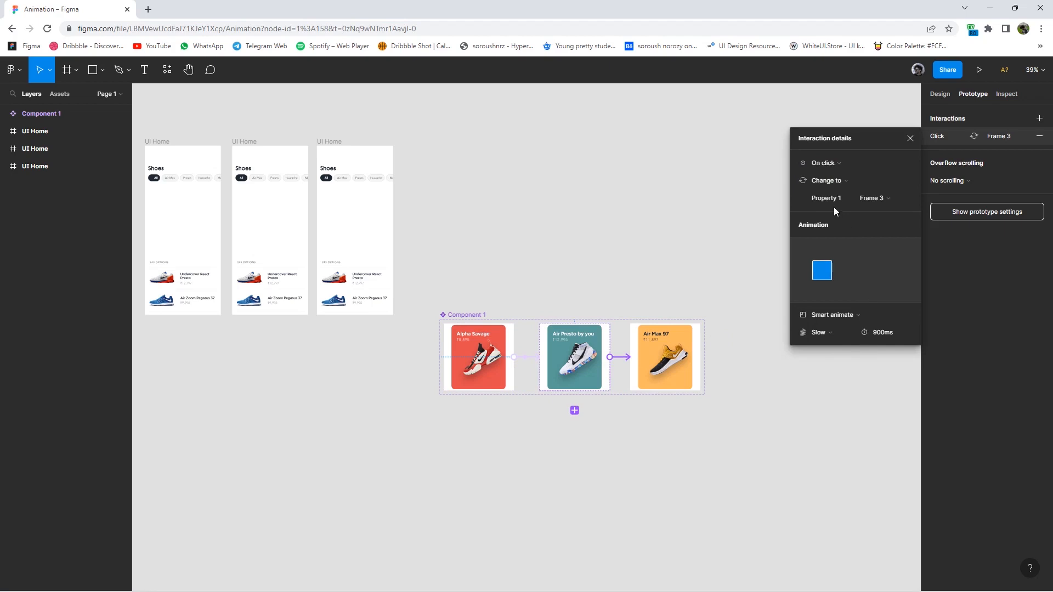
click(824, 168)
click(831, 177)
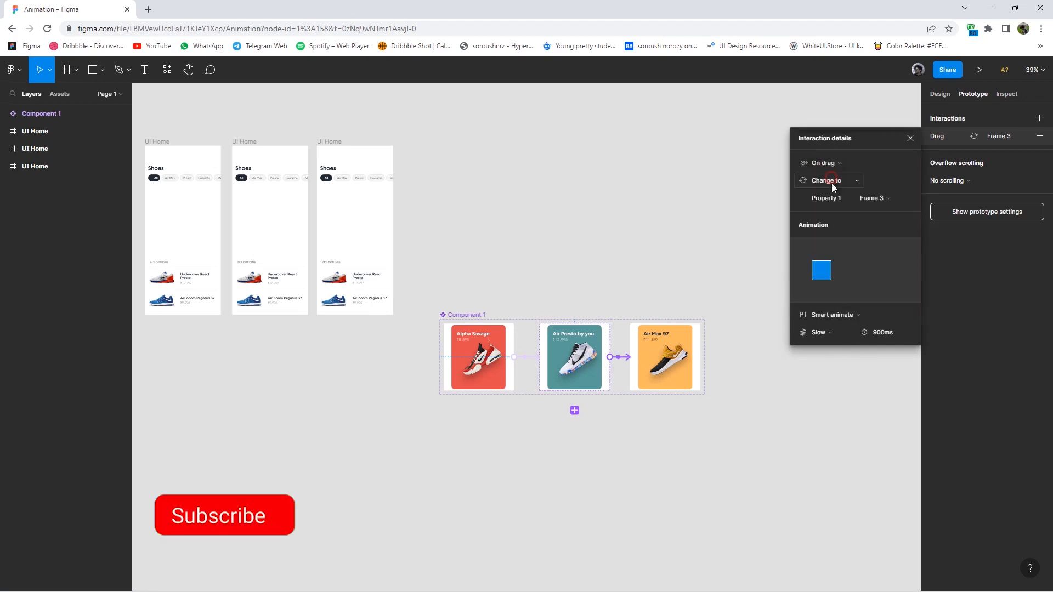
click(837, 317)
click(836, 317)
click(833, 332)
click(836, 333)
click(770, 321)
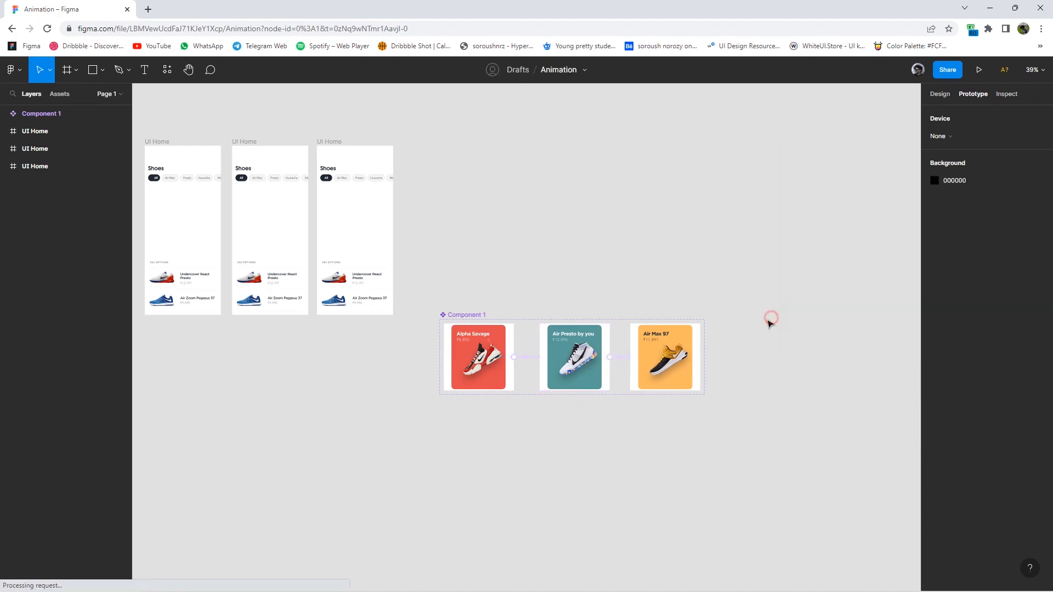
Place an instance of the red card variant in the first UI Home screen and the green card variant in the second.
scroll(734, 347, up, 3)
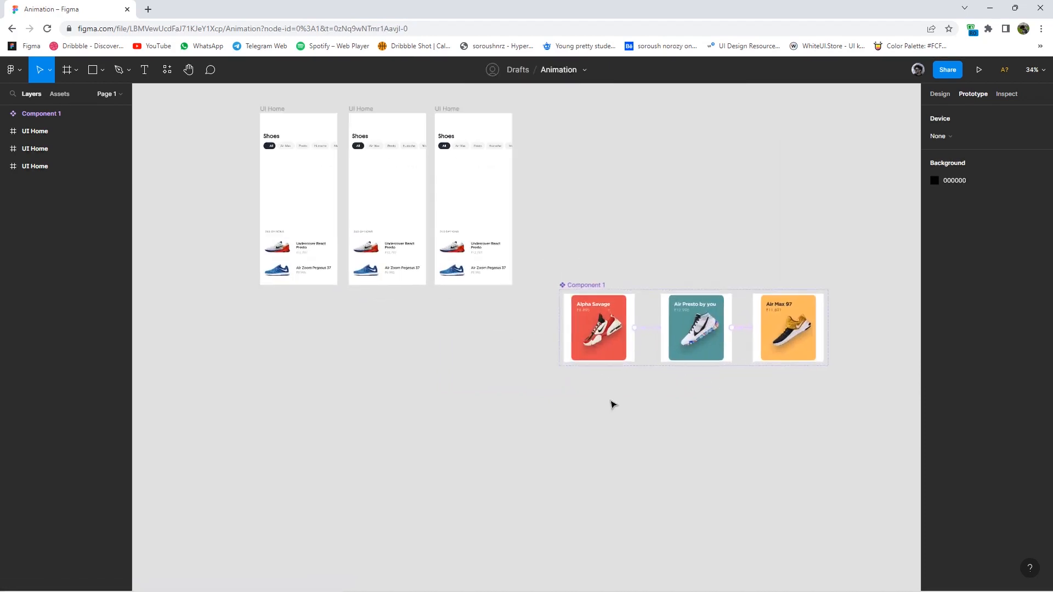
click(584, 349)
drag(607, 346, 310, 214)
drag(437, 225, 411, 214)
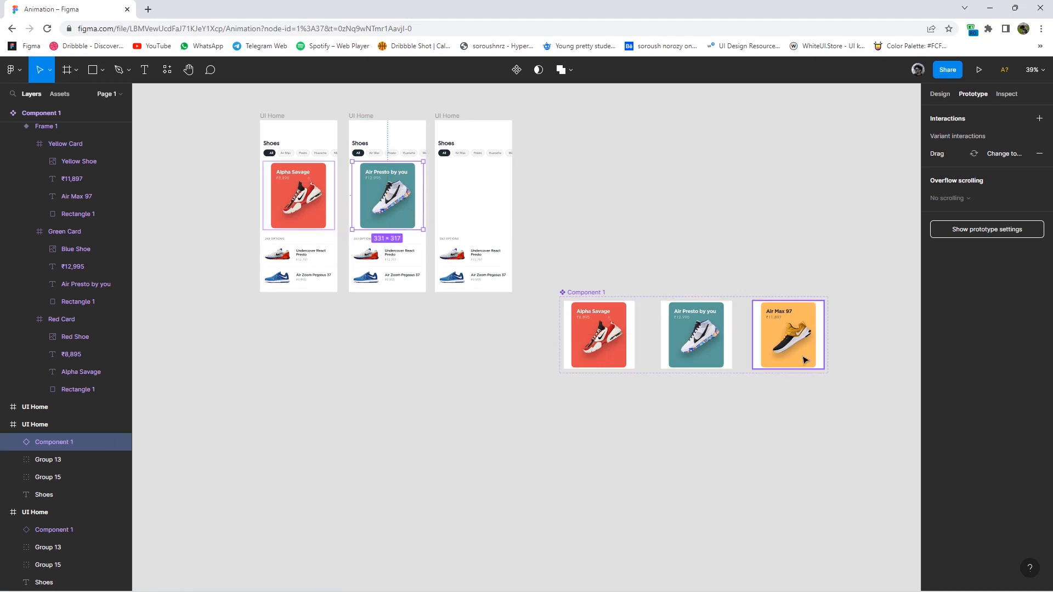
Nudge the green and red card instances so each sits 14 px from the left edge of its UI Home screen.
scroll(279, 216, up, 5)
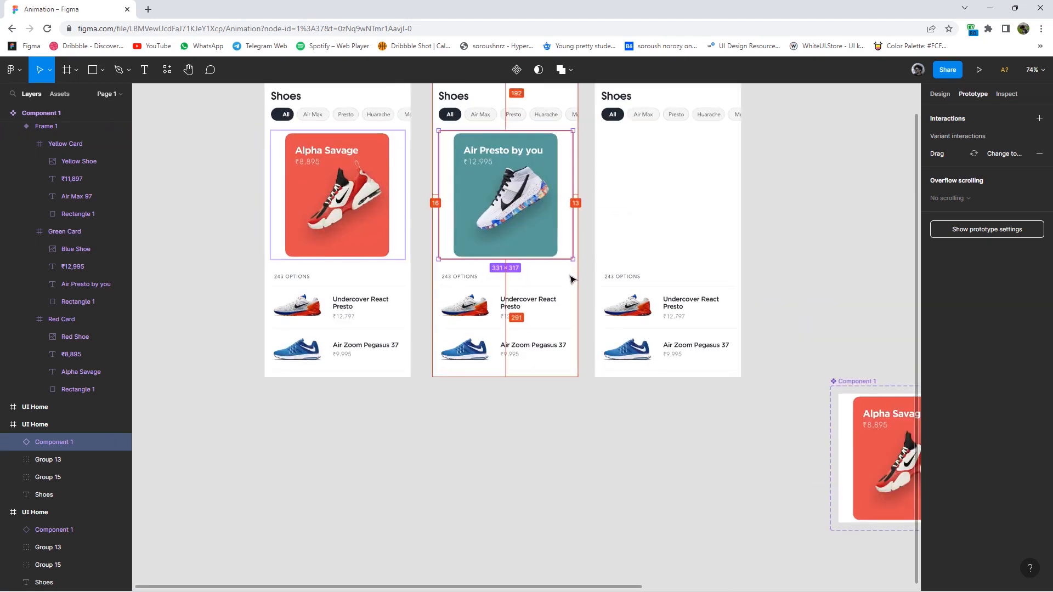
key(Left)
key(Left)
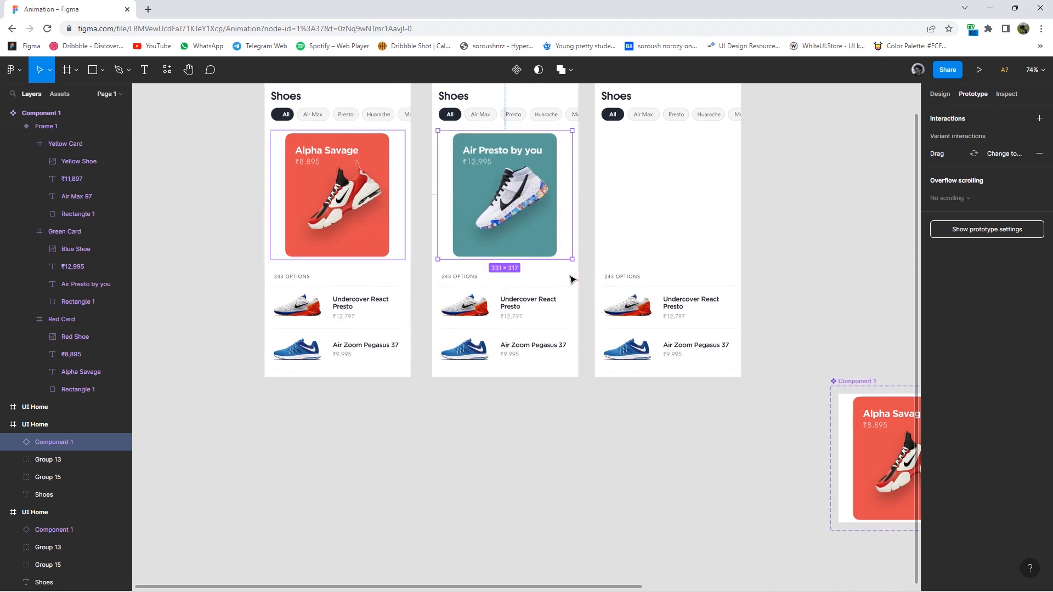
drag(419, 256, 290, 186)
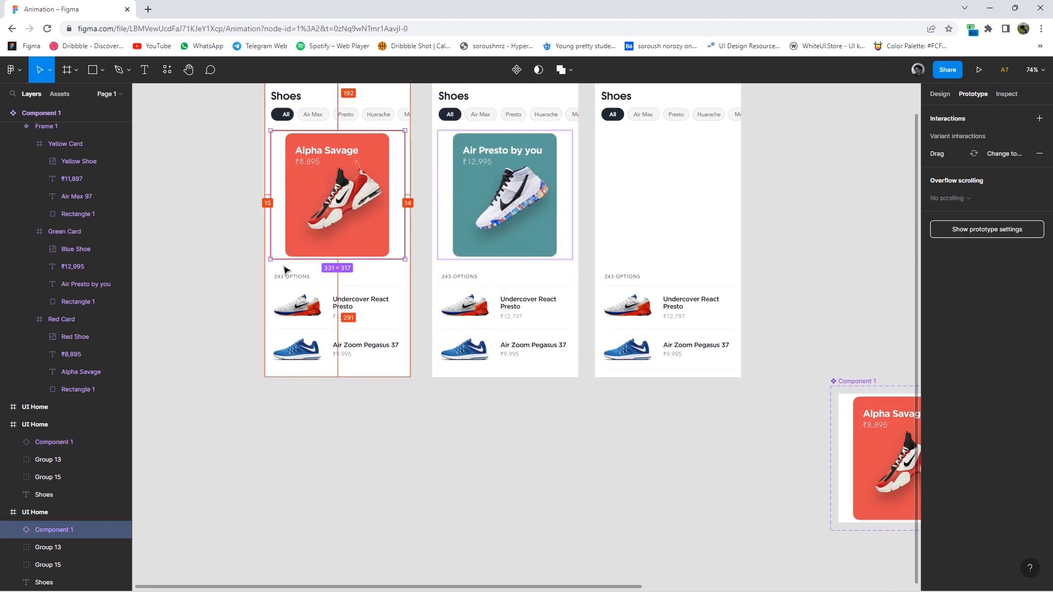
key(Right)
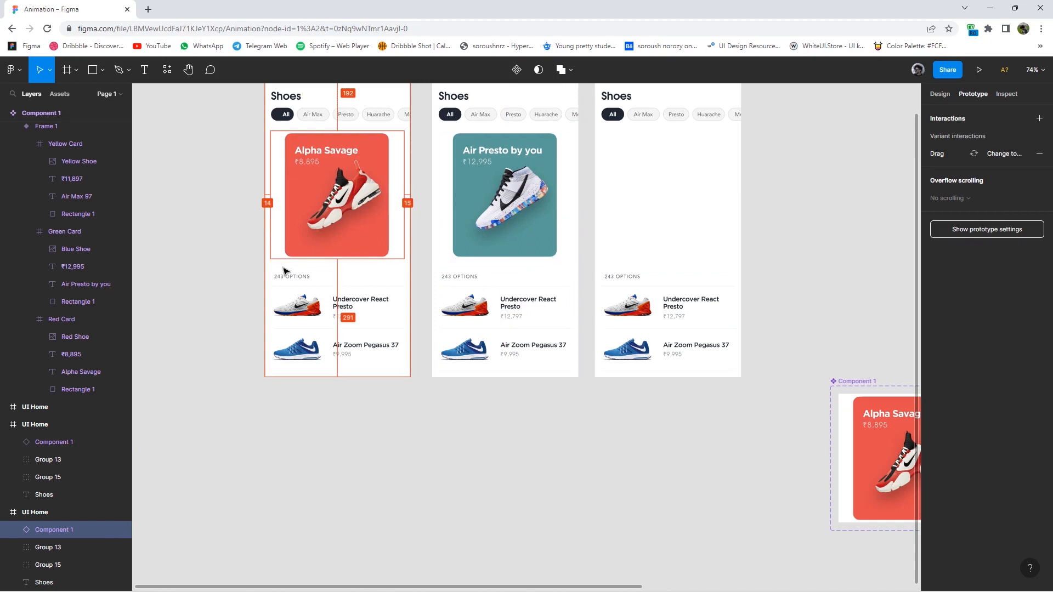
Place an instance of the yellow card variant in the third UI Home screen, 14 px from its left edge and 192 px from its top.
scroll(615, 409, down, 5)
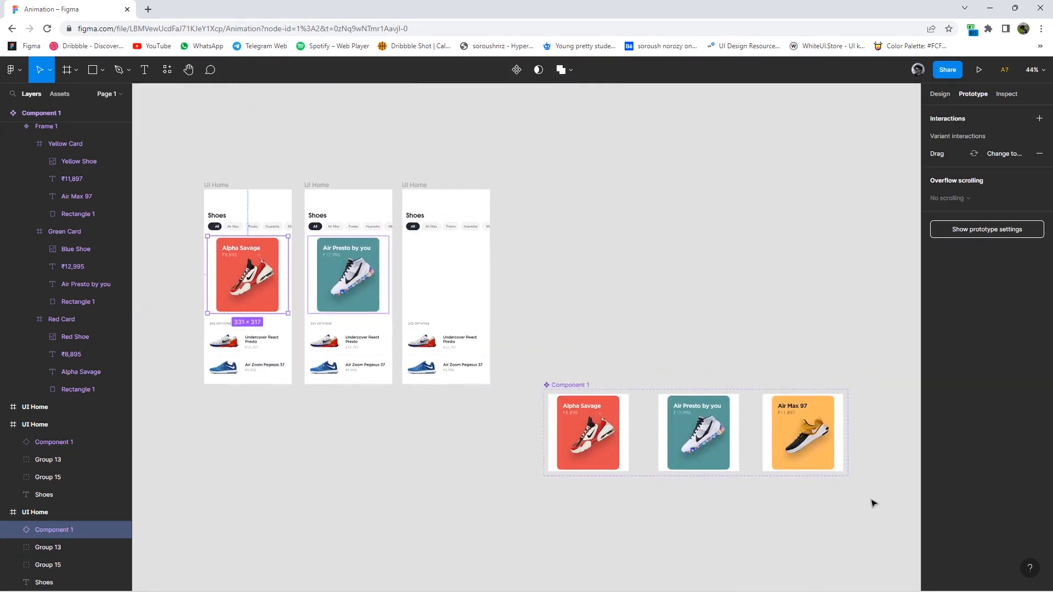
drag(806, 435, 472, 297)
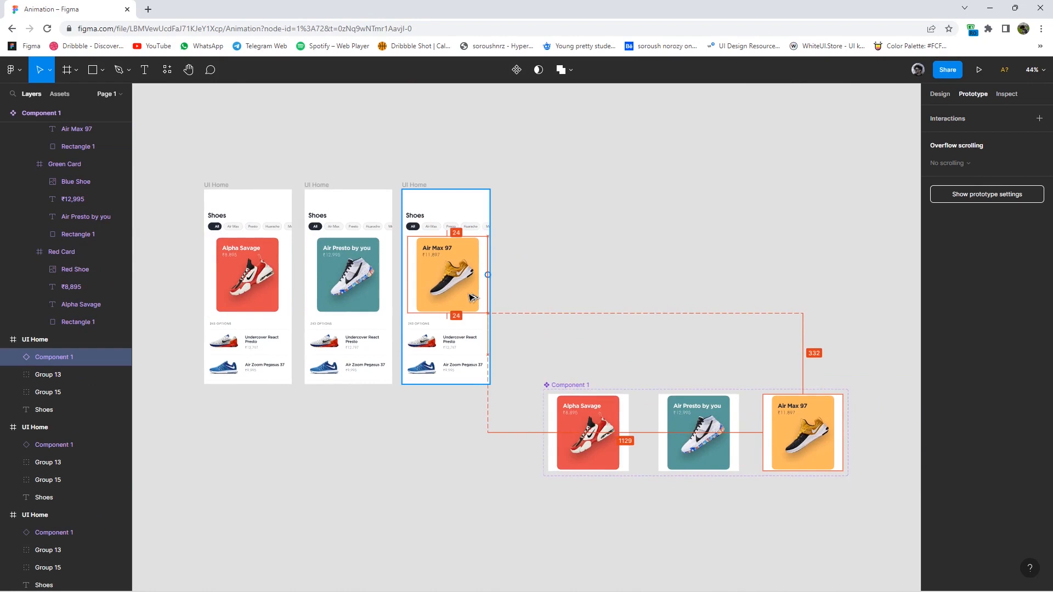
scroll(482, 318, up, 5)
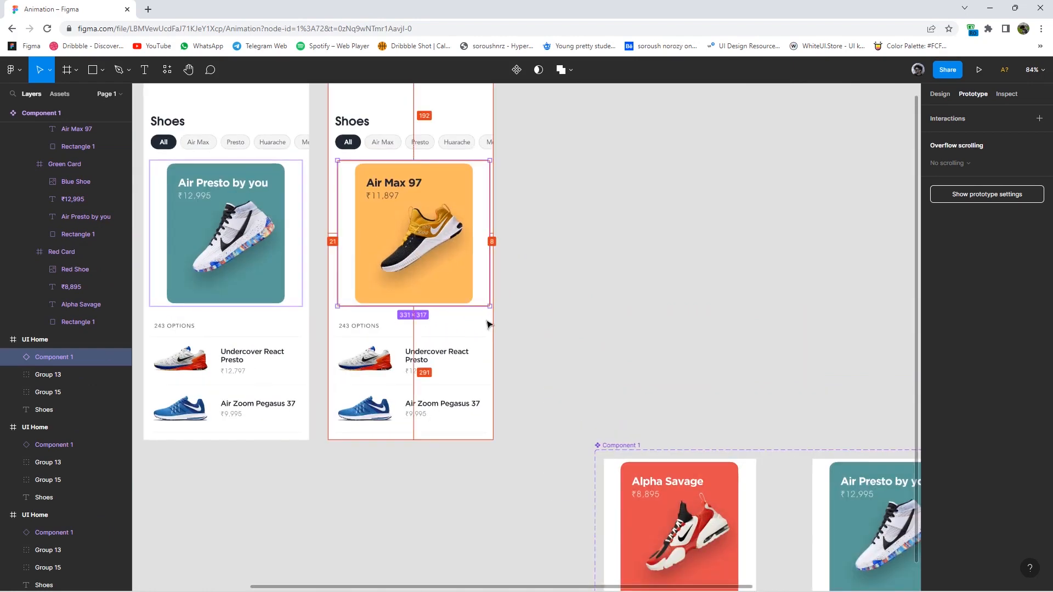
key(Left)
key(Left)
key(Left)
key(Left)
key(Left)
key(Left)
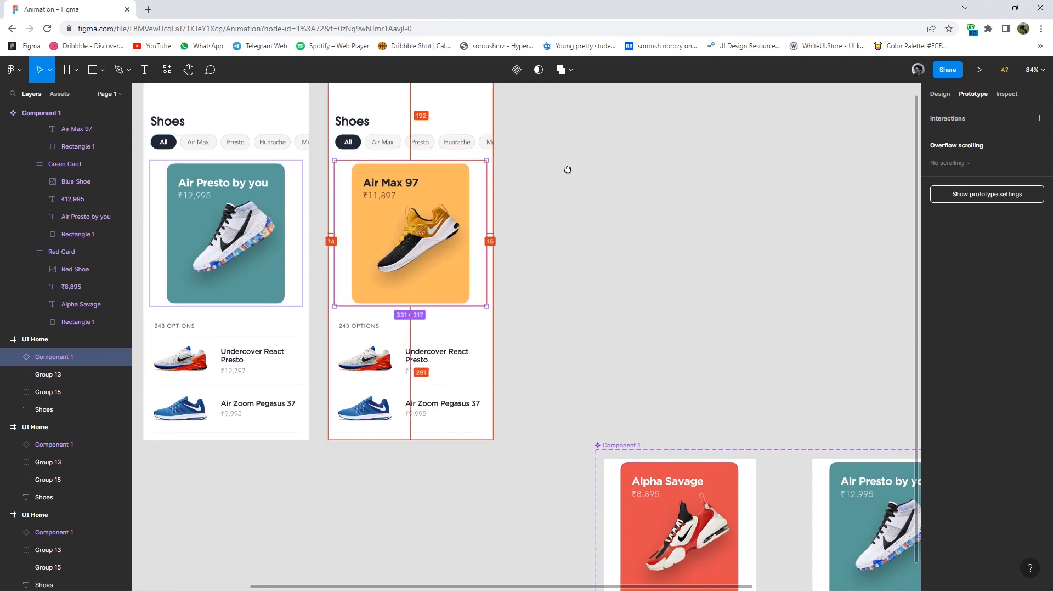
scroll(567, 169, left, 5)
scroll(567, 169, up, 1)
click(487, 247)
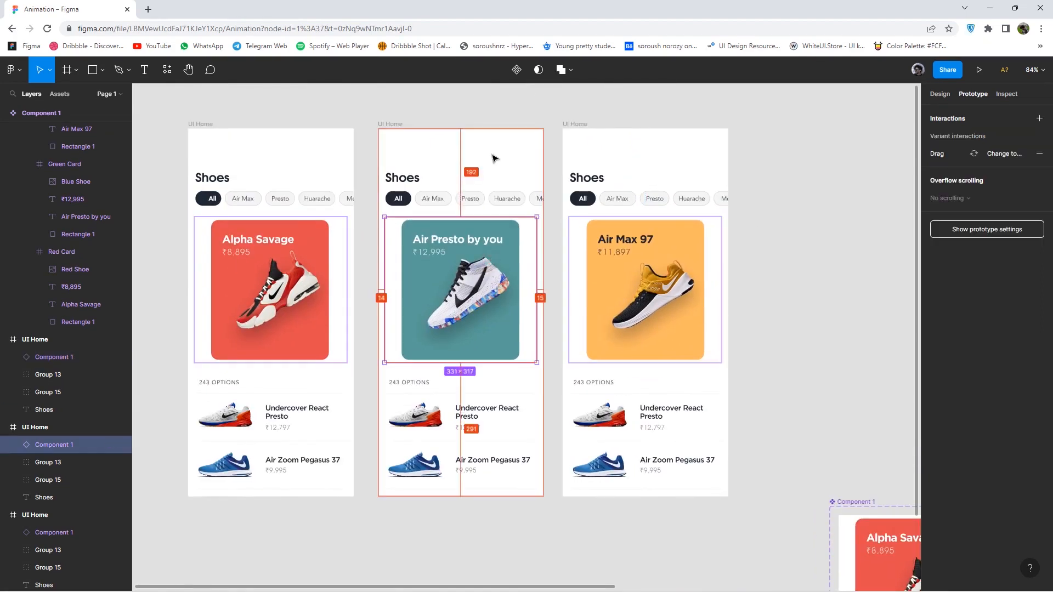
click(322, 282)
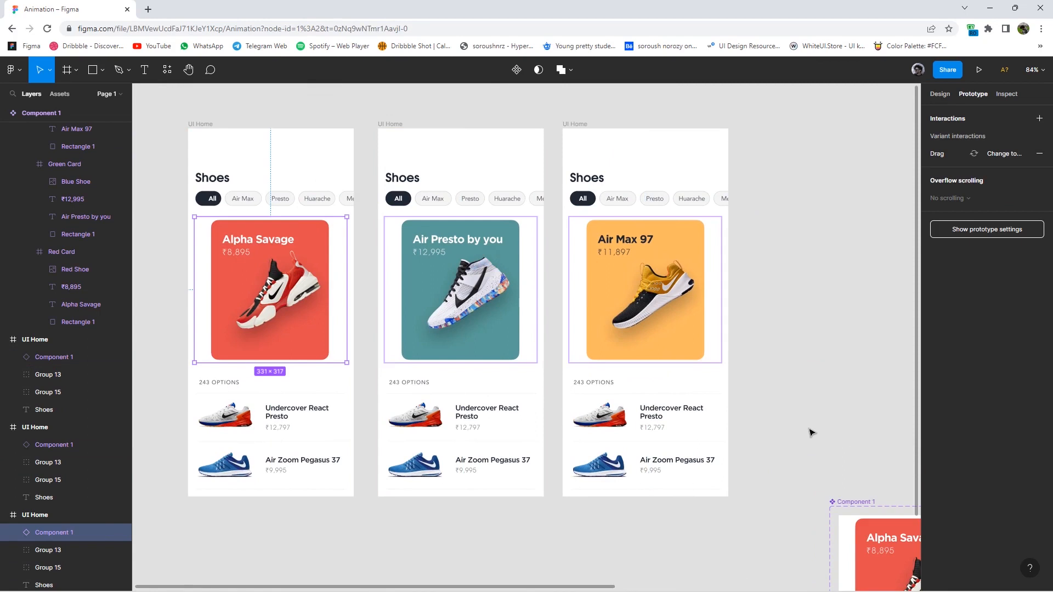
Move the Component 1 set up beside the third UI Home screen and launch the prototype presentation.
scroll(810, 433, down, 8)
click(713, 405)
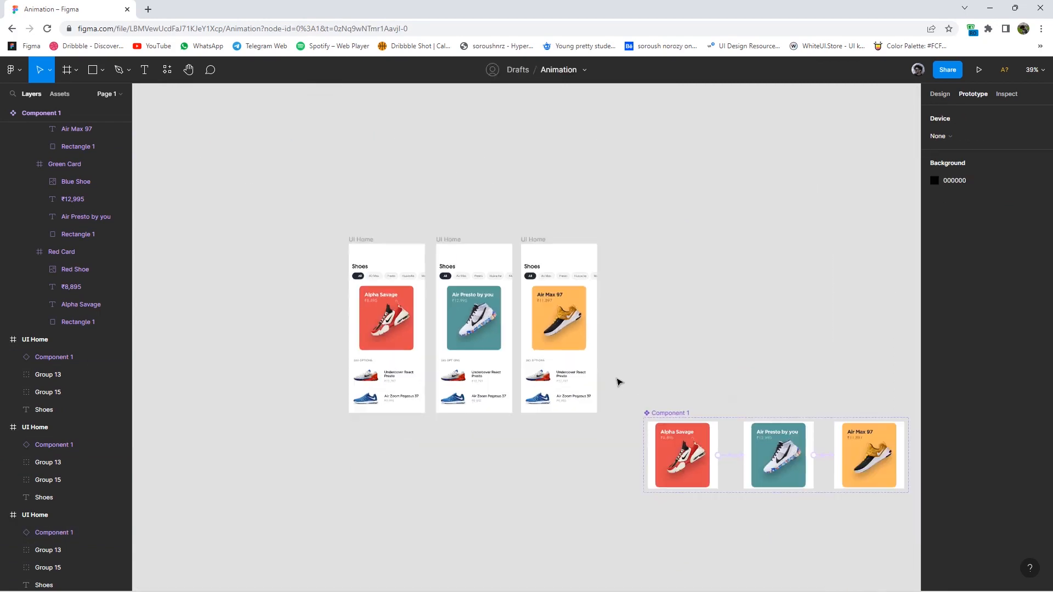
drag(666, 412, 641, 238)
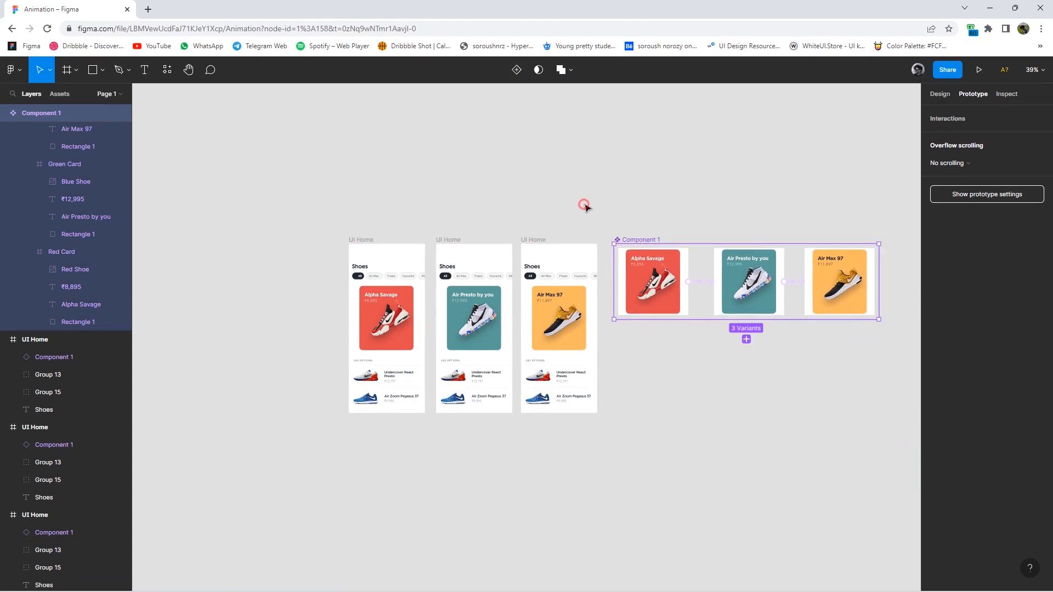
click(585, 206)
click(978, 71)
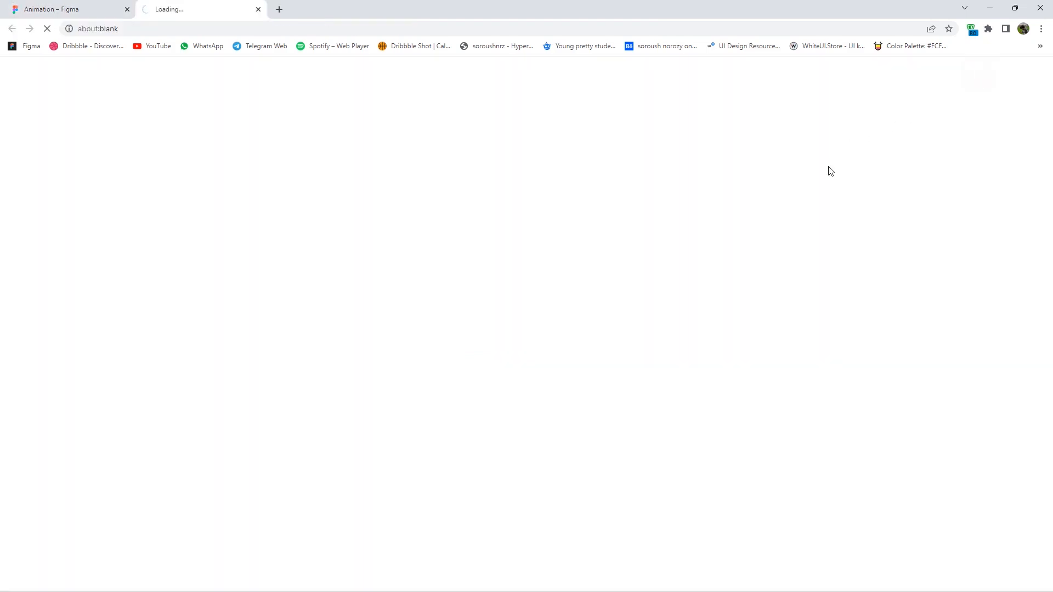